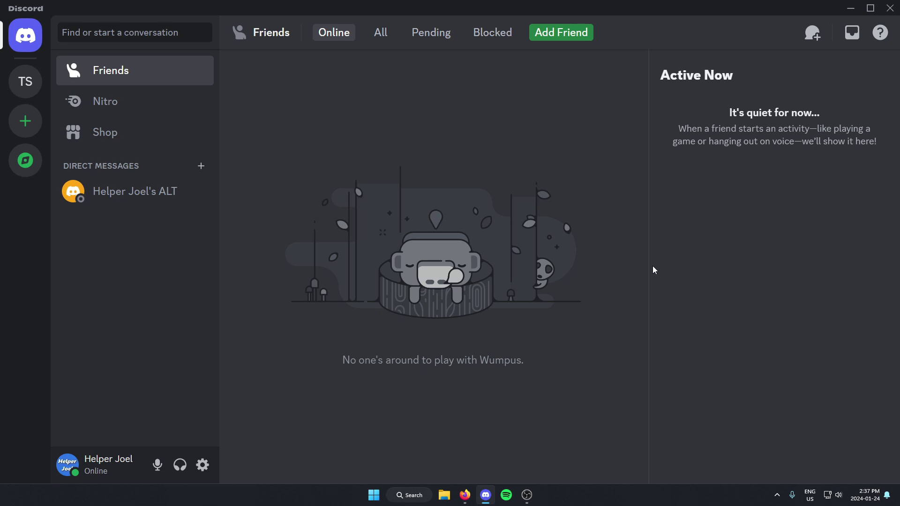
Step: Switch from the Friends page to the TS (Test Server) server to show its #general channel
{"action": "left_click", "coordinate": [36, 88]}
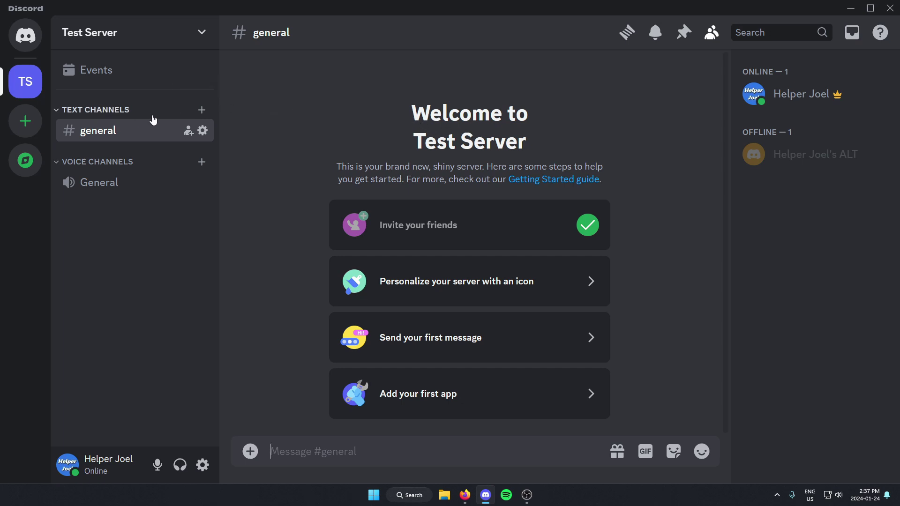
Step: Create a new text channel named 'verify' under Text Channels
{"action": "left_click", "coordinate": [201, 111]}
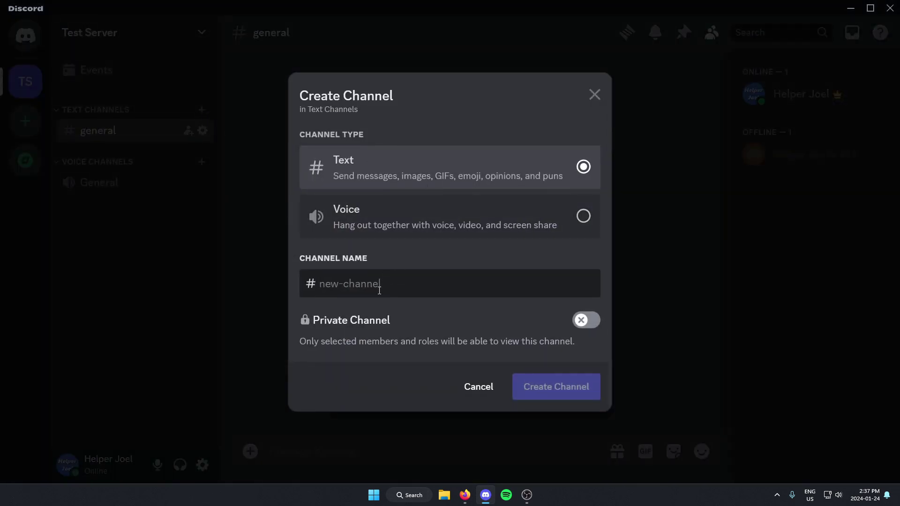
{"action": "type", "text": "verify"}
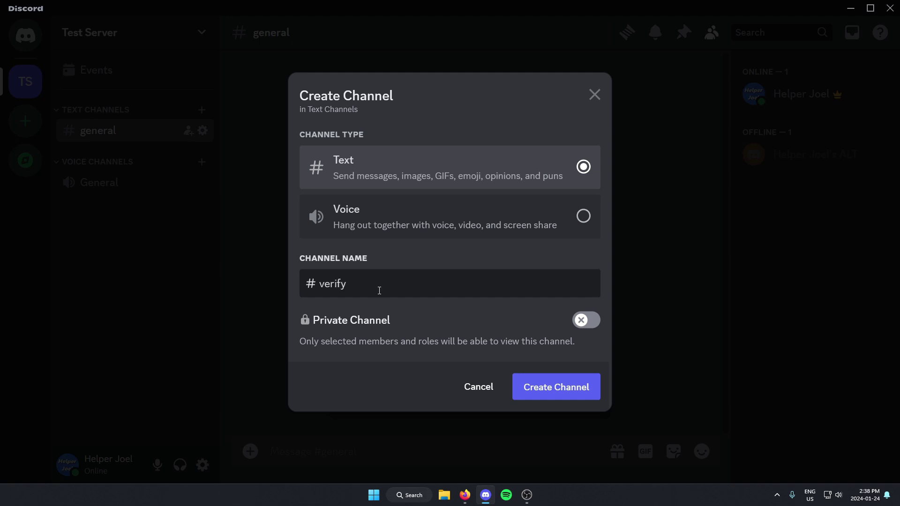
{"action": "left_click", "coordinate": [543, 393]}
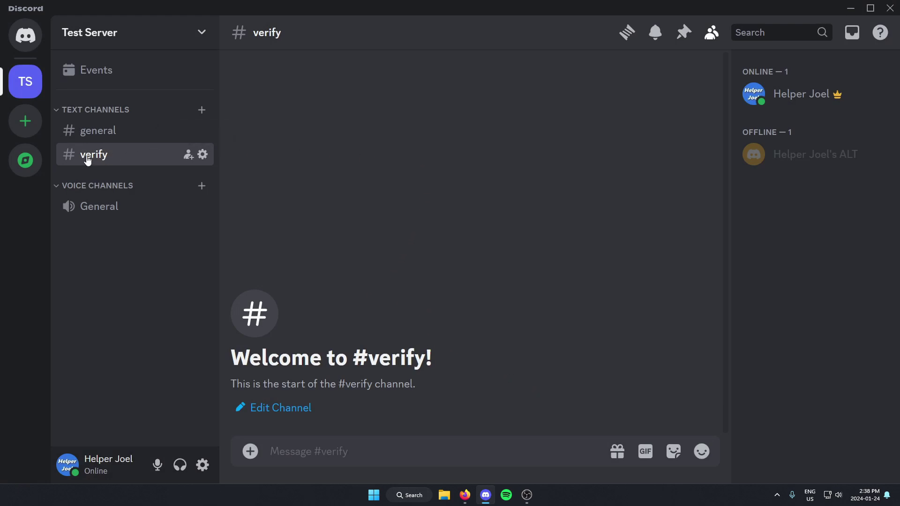
{"action": "left_click", "coordinate": [203, 155]}
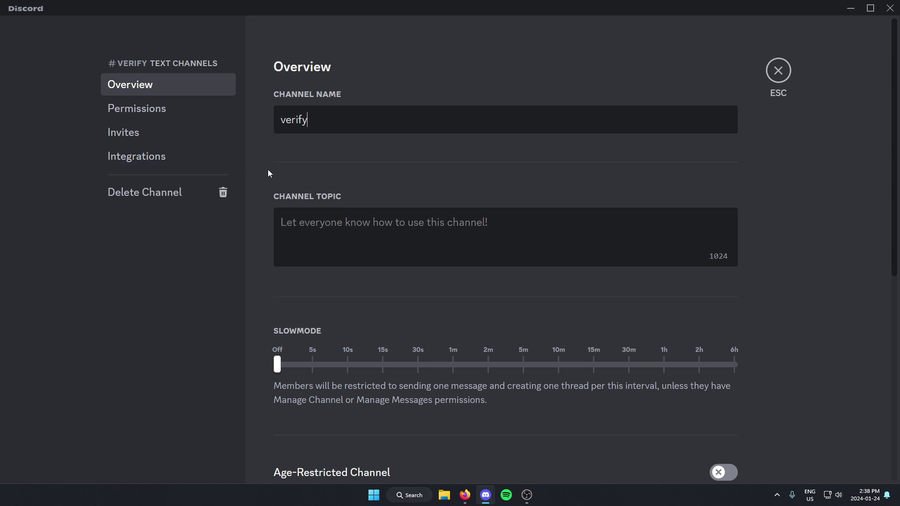
{"action": "left_click", "coordinate": [173, 116]}
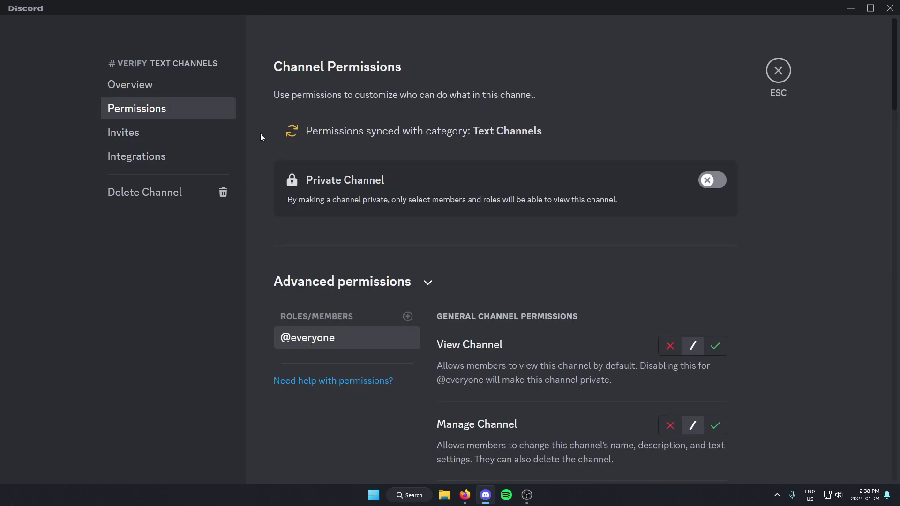
{"action": "scroll", "coordinate": [265, 171], "scroll_direction": "down", "scroll_amount": 3}
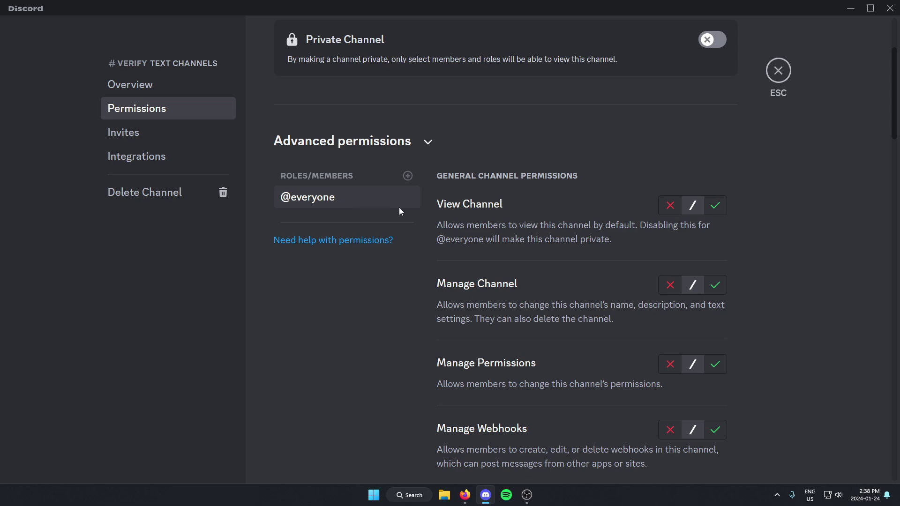
{"action": "left_click", "coordinate": [411, 205]}
{"action": "left_click", "coordinate": [716, 208]}
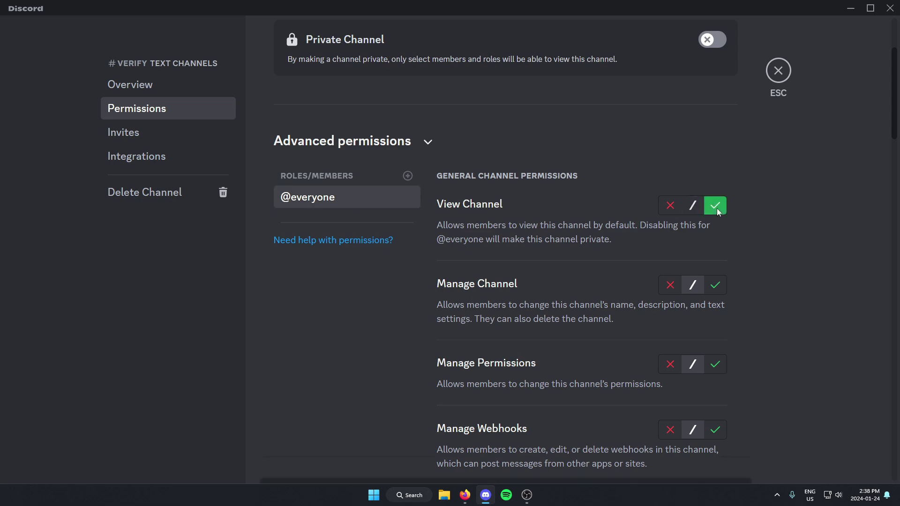
{"action": "scroll", "coordinate": [565, 229], "scroll_direction": "down", "scroll_amount": 10}
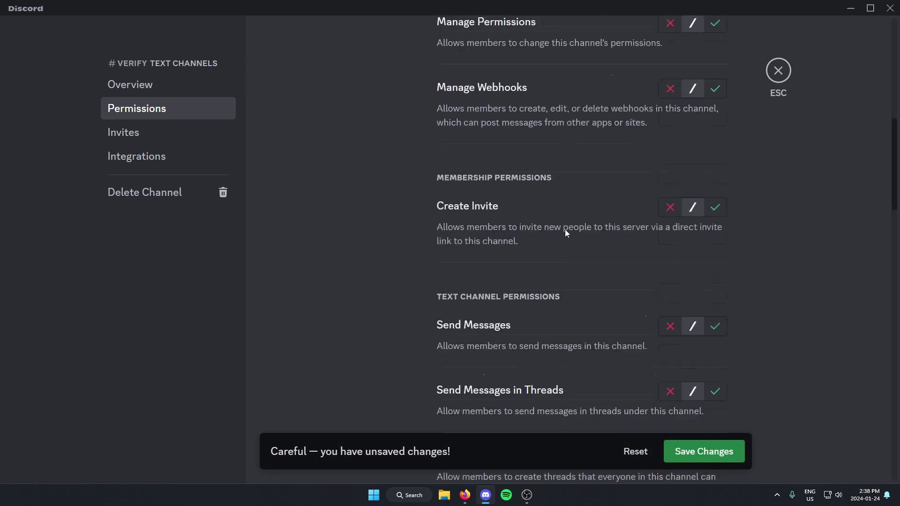
{"action": "scroll", "coordinate": [566, 233], "scroll_direction": "down", "scroll_amount": 12}
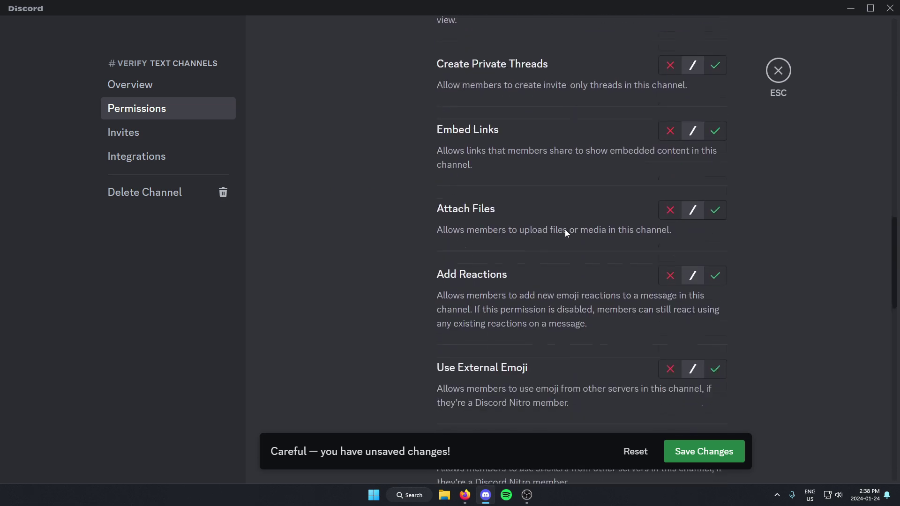
{"action": "scroll", "coordinate": [564, 235], "scroll_direction": "down", "scroll_amount": 3}
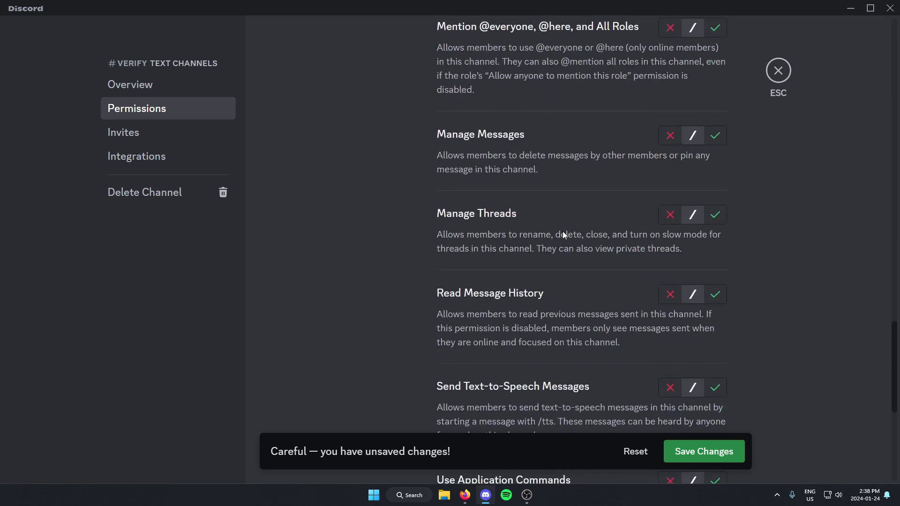
{"action": "scroll", "coordinate": [560, 234], "scroll_direction": "down", "scroll_amount": 2}
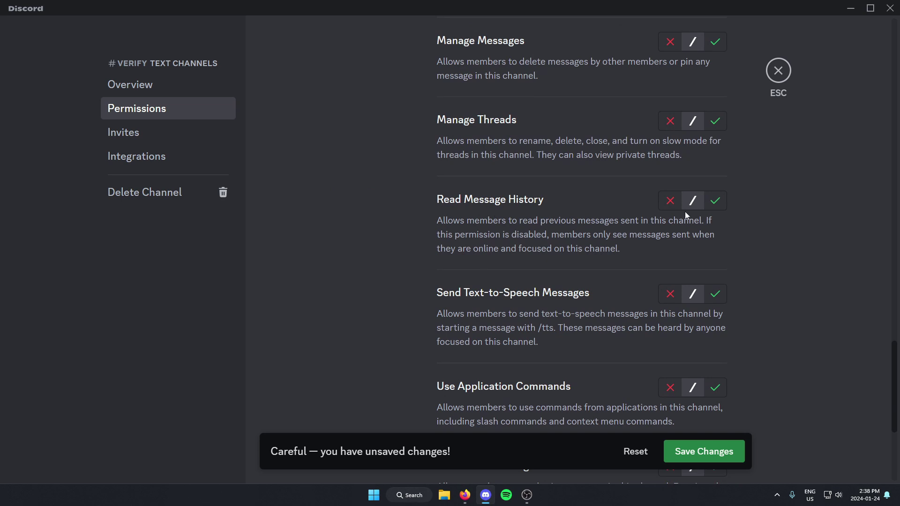
{"action": "left_click", "coordinate": [716, 204]}
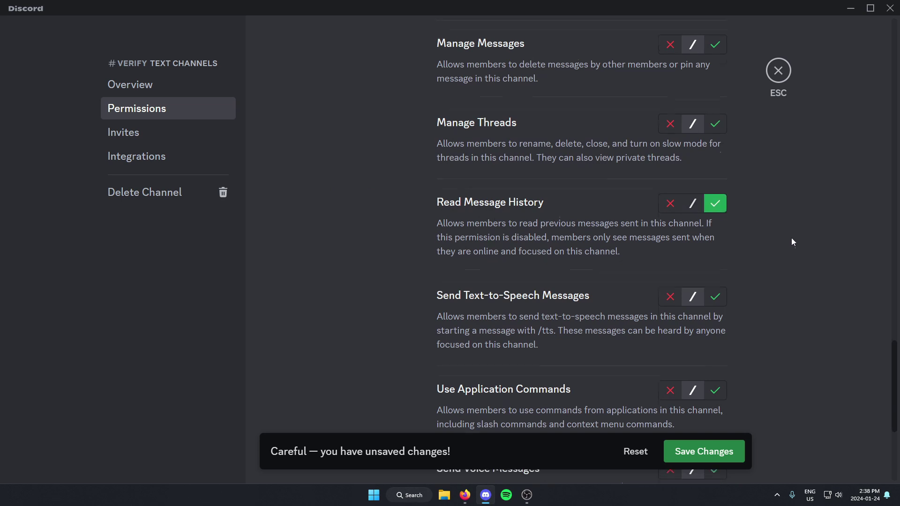
{"action": "scroll", "coordinate": [791, 253], "scroll_direction": "up", "scroll_amount": 2}
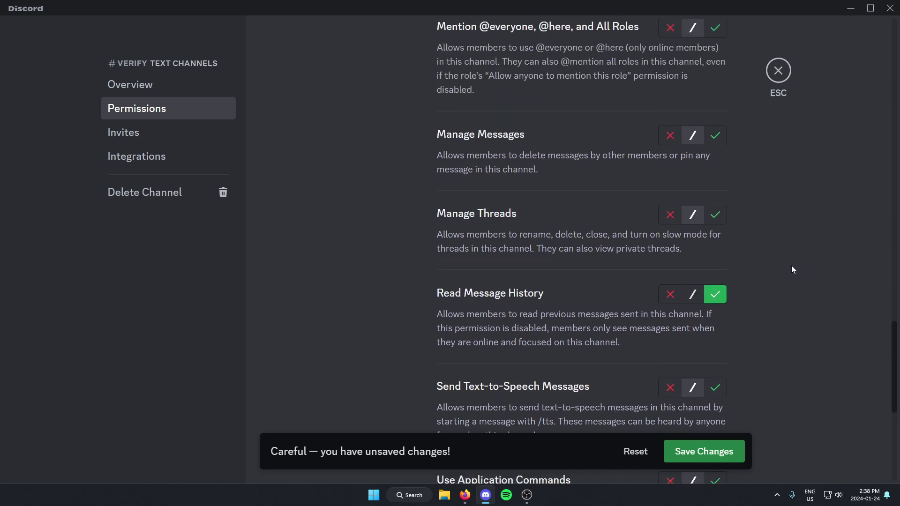
{"action": "left_click", "coordinate": [704, 451]}
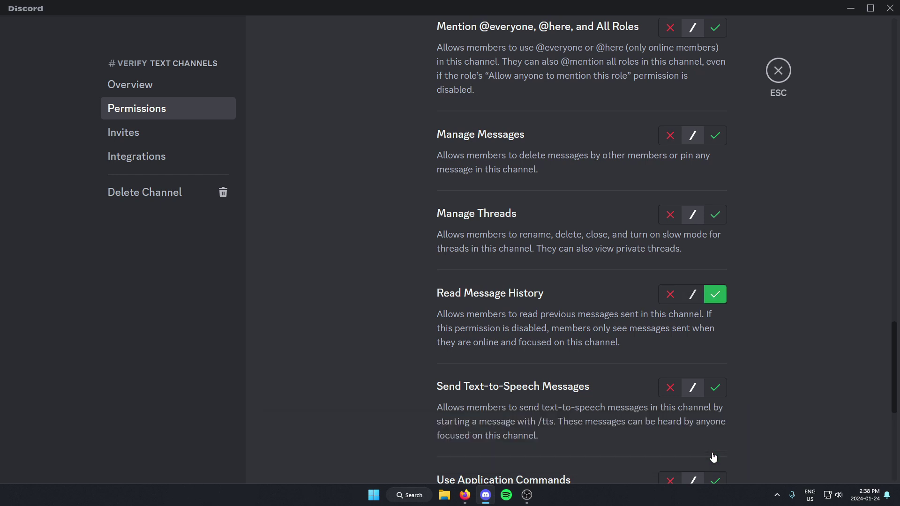
{"action": "left_click", "coordinate": [778, 71]}
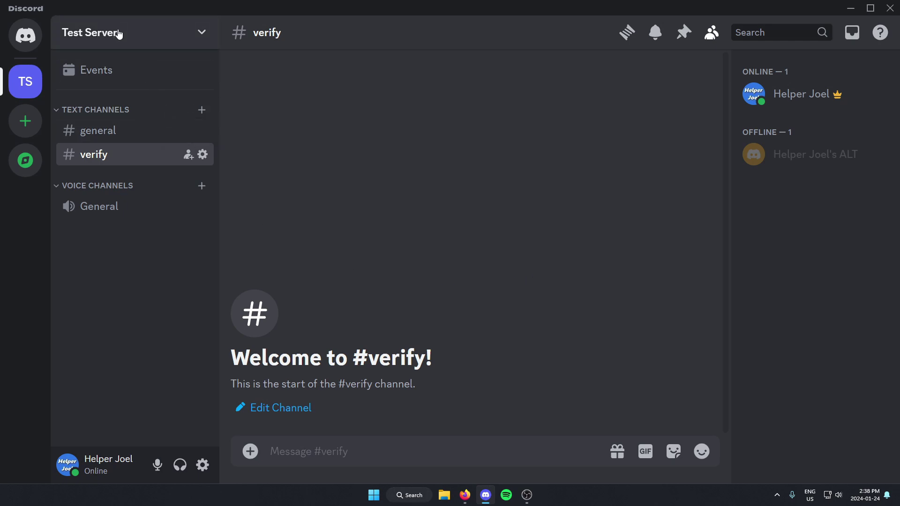
Step: Open the Roles page of Test Server's settings
{"action": "left_click", "coordinate": [76, 36]}
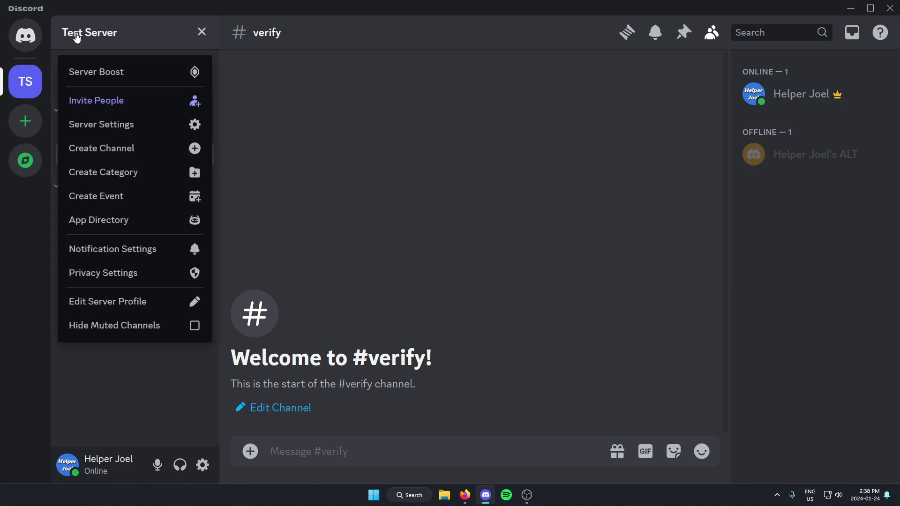
{"action": "left_click", "coordinate": [135, 124]}
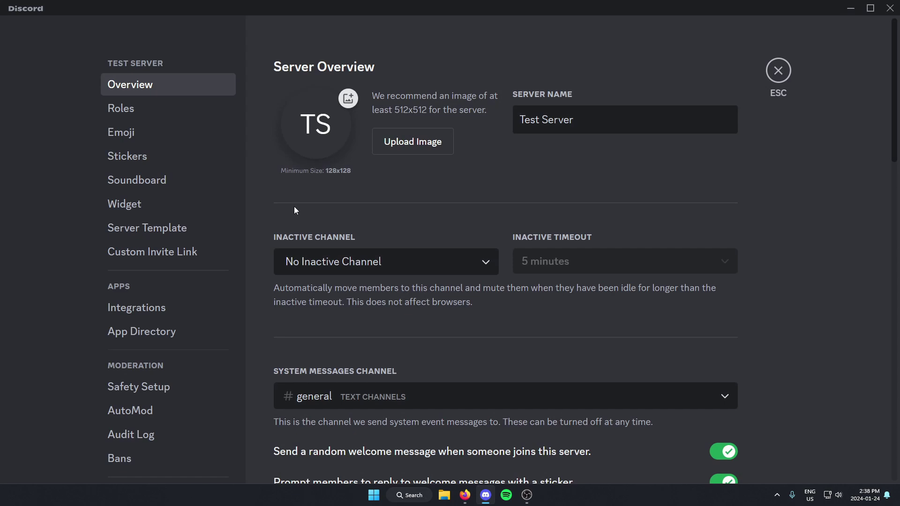
{"action": "left_click", "coordinate": [159, 115]}
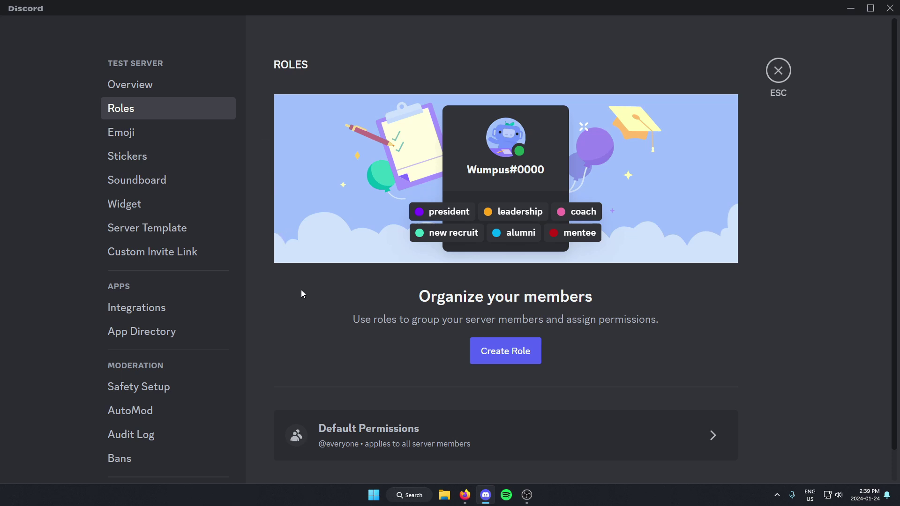
Step: Create a new role and name it 'verified'
{"action": "left_click", "coordinate": [505, 351]}
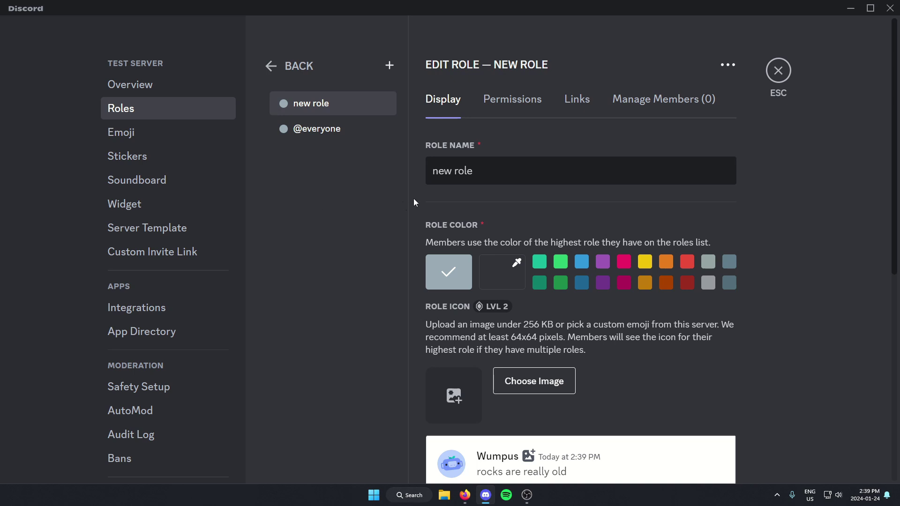
{"action": "left_click", "coordinate": [491, 173]}
{"action": "key", "text": "BackSpace"}
{"action": "key", "text": "BackSpace"}
{"action": "key", "text": "BackSpace"}
{"action": "key", "text": "BackSpace"}
{"action": "key", "text": "BackSpace"}
{"action": "key", "text": "BackSpace"}
{"action": "key", "text": "BackSpace"}
{"action": "key", "text": "BackSpace"}
{"action": "type", "text": "ver"}
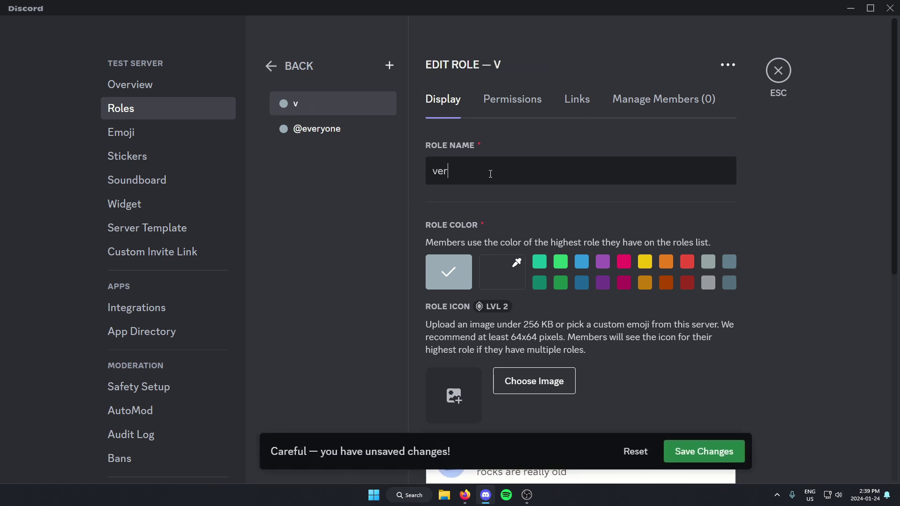
{"action": "type", "text": "ified"}
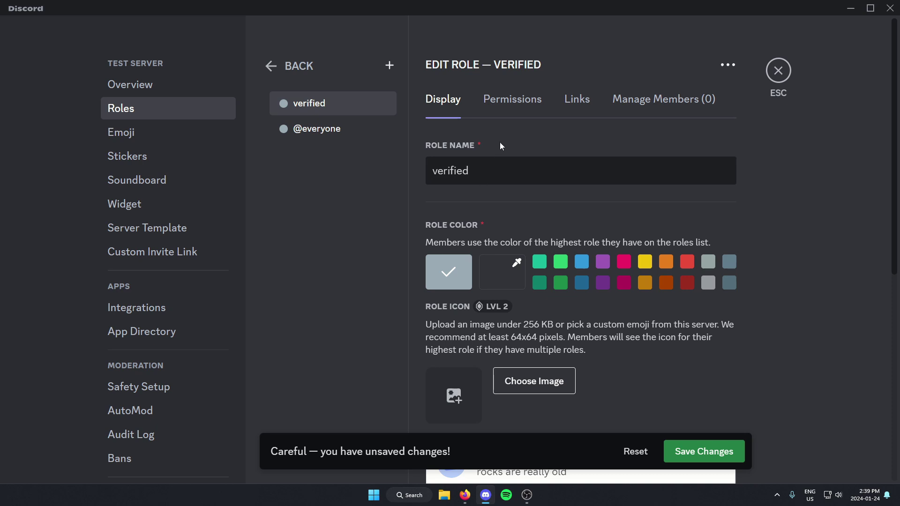
{"action": "left_click", "coordinate": [509, 104]}
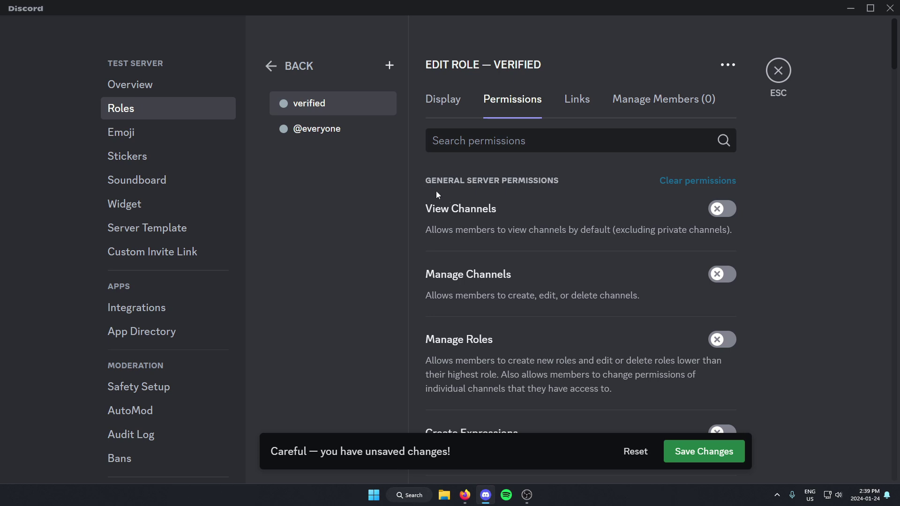
Step: Turn on View Channels and Send Messages for the verified role and save
{"action": "left_click", "coordinate": [717, 215]}
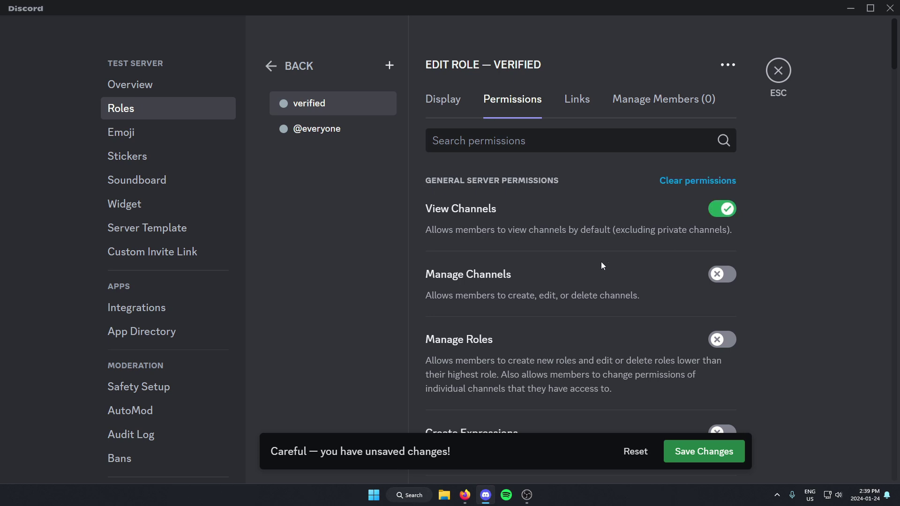
{"action": "scroll", "coordinate": [593, 261], "scroll_direction": "down", "scroll_amount": 4}
{"action": "scroll", "coordinate": [538, 288], "scroll_direction": "down", "scroll_amount": 8}
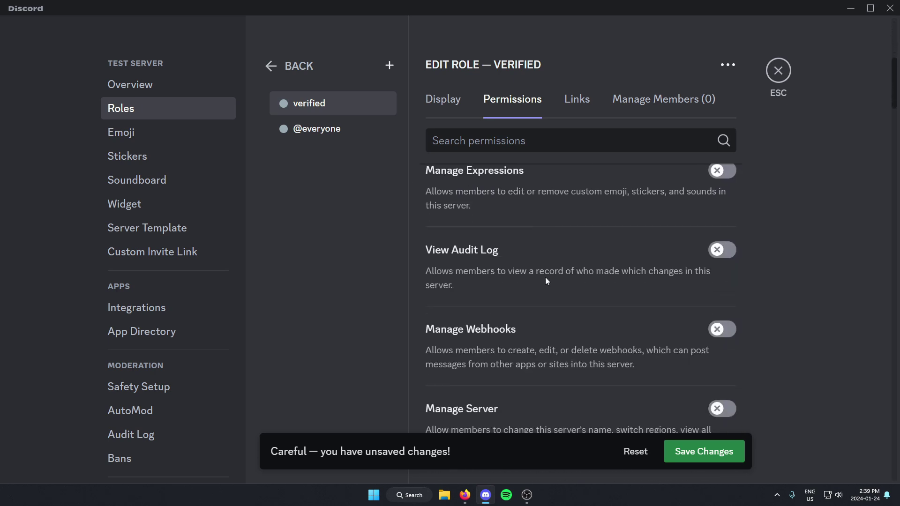
{"action": "scroll", "coordinate": [546, 281], "scroll_direction": "down", "scroll_amount": 4}
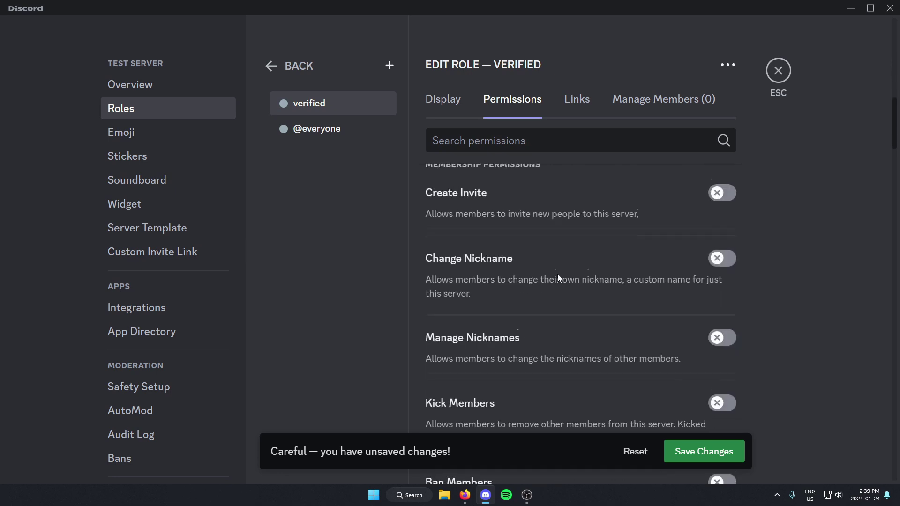
{"action": "scroll", "coordinate": [573, 267], "scroll_direction": "down", "scroll_amount": 8}
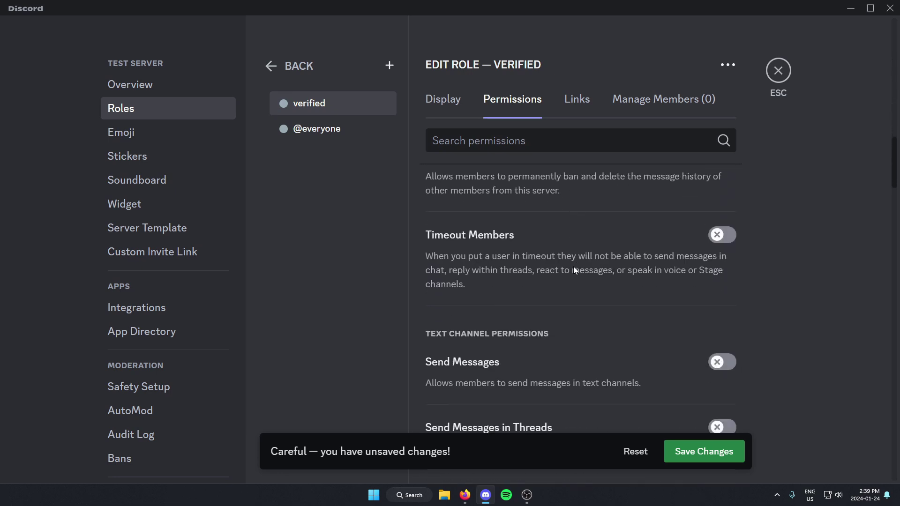
{"action": "left_click", "coordinate": [722, 221]}
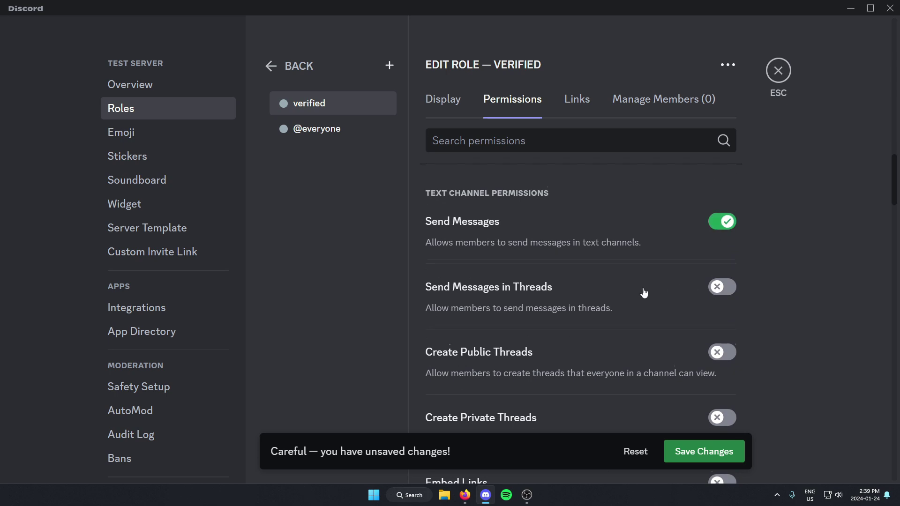
{"action": "scroll", "coordinate": [631, 291], "scroll_direction": "down", "scroll_amount": 4}
{"action": "scroll", "coordinate": [628, 294], "scroll_direction": "down", "scroll_amount": 8}
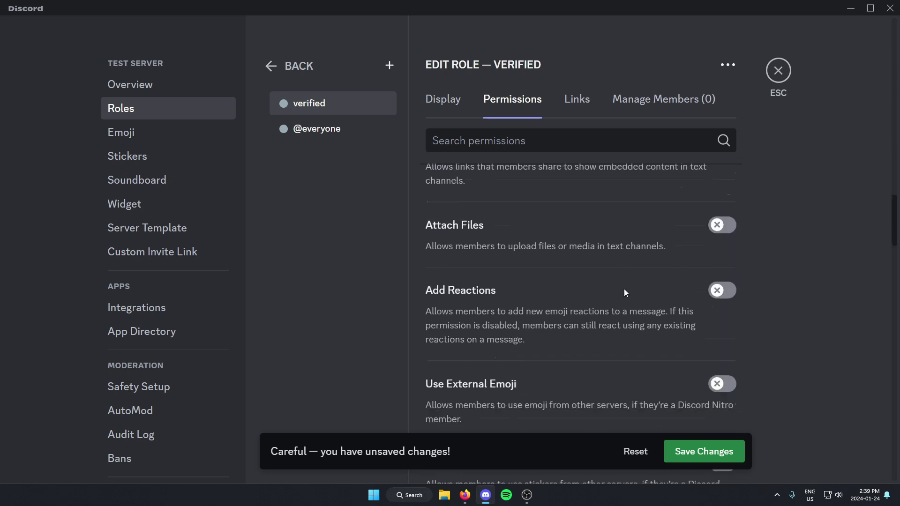
{"action": "scroll", "coordinate": [436, 237], "scroll_direction": "down", "scroll_amount": 3}
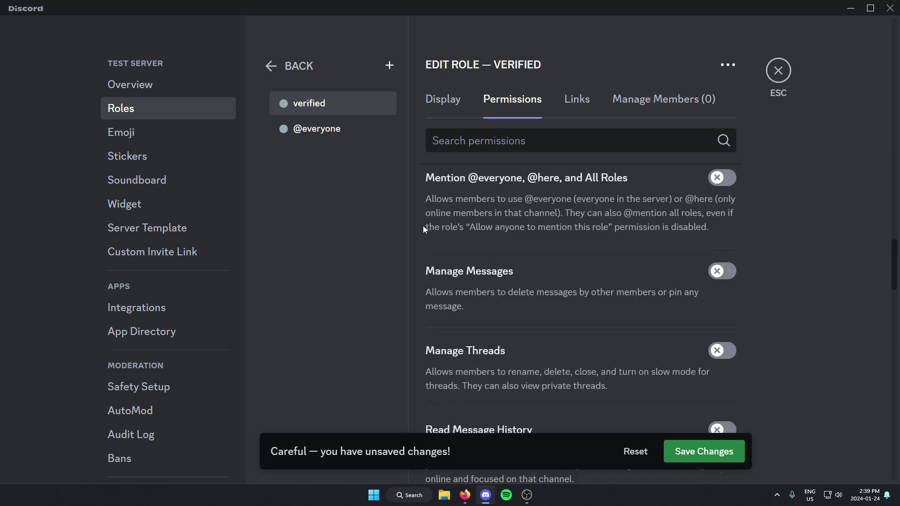
{"action": "scroll", "coordinate": [427, 229], "scroll_direction": "down", "scroll_amount": 1}
{"action": "scroll", "coordinate": [427, 230], "scroll_direction": "down", "scroll_amount": 1}
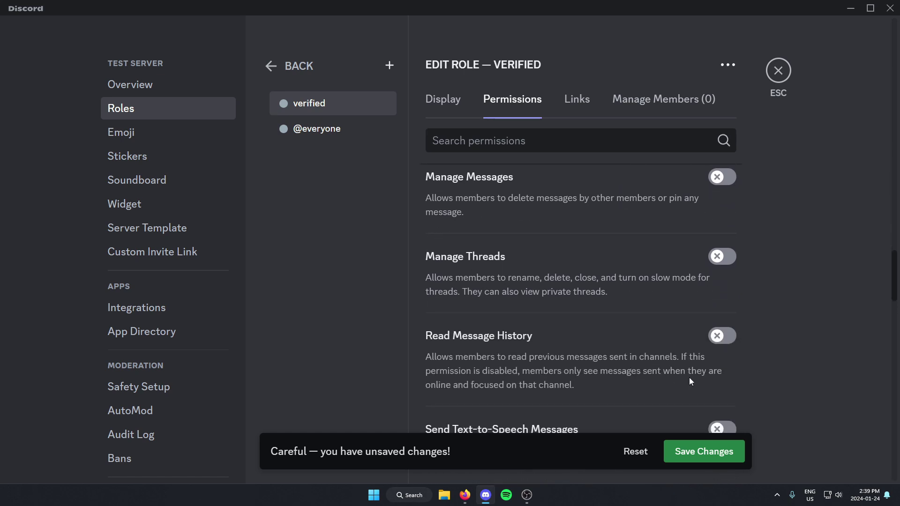
{"action": "left_click", "coordinate": [695, 454]}
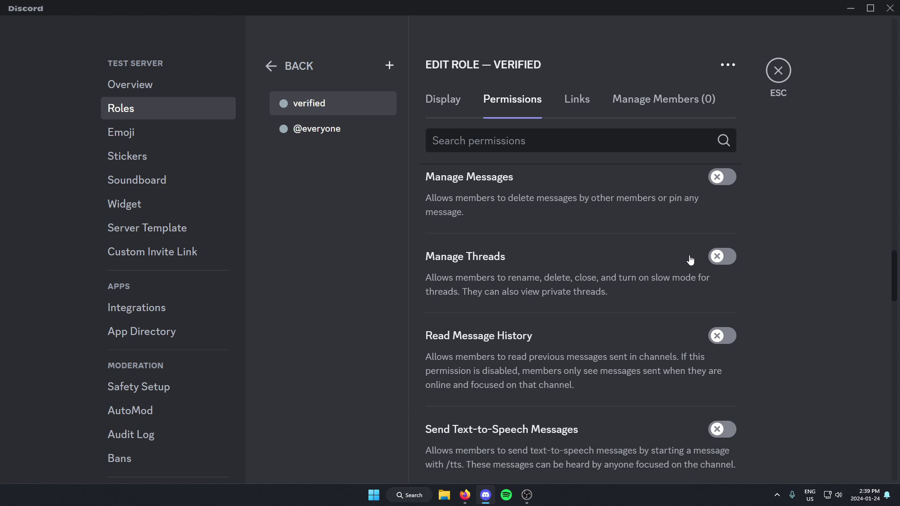
{"action": "left_click", "coordinate": [313, 134]}
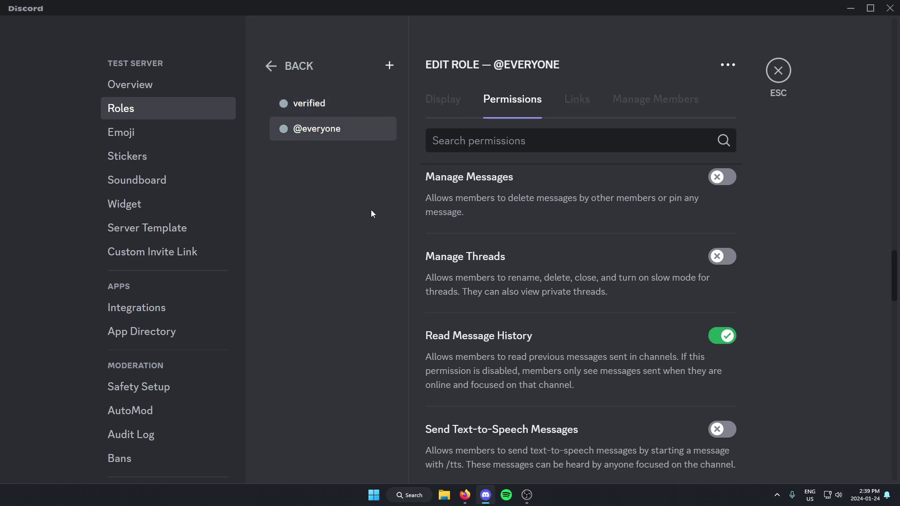
{"action": "scroll", "coordinate": [515, 303], "scroll_direction": "up", "scroll_amount": 15}
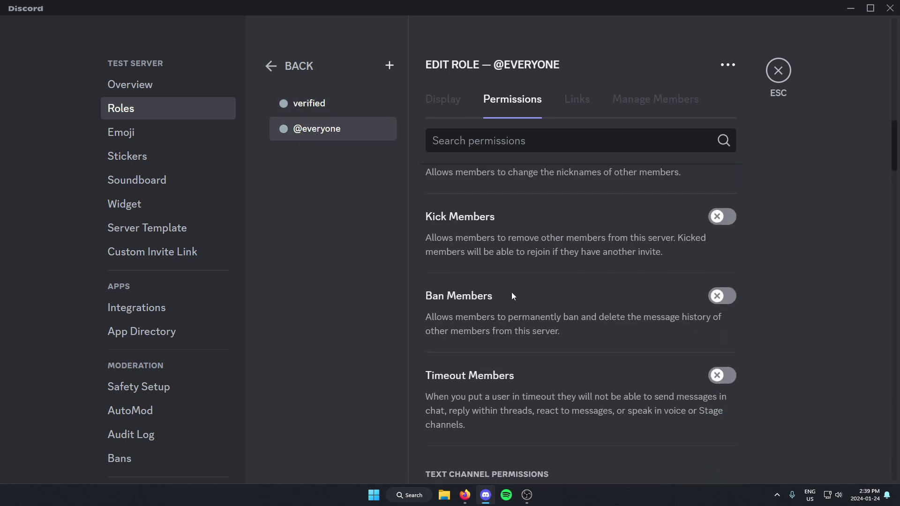
{"action": "scroll", "coordinate": [509, 294], "scroll_direction": "up", "scroll_amount": 10}
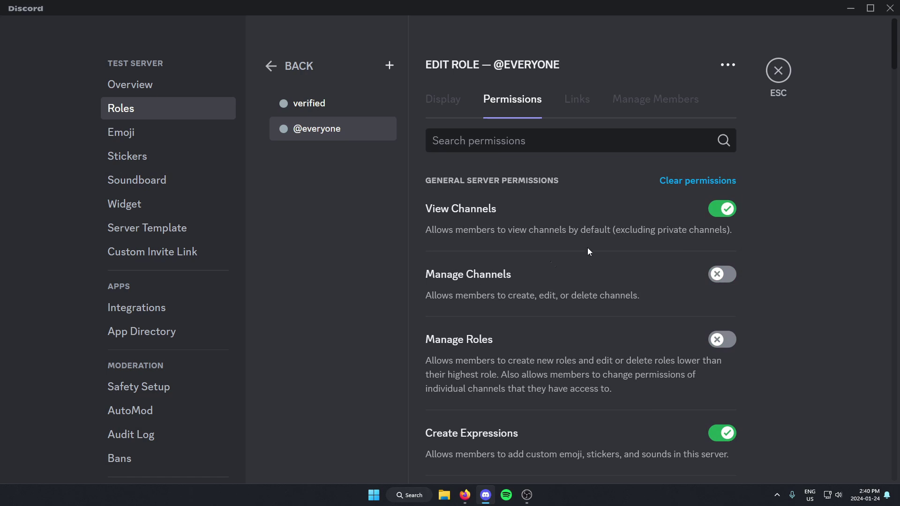
{"action": "left_click", "coordinate": [693, 183]}
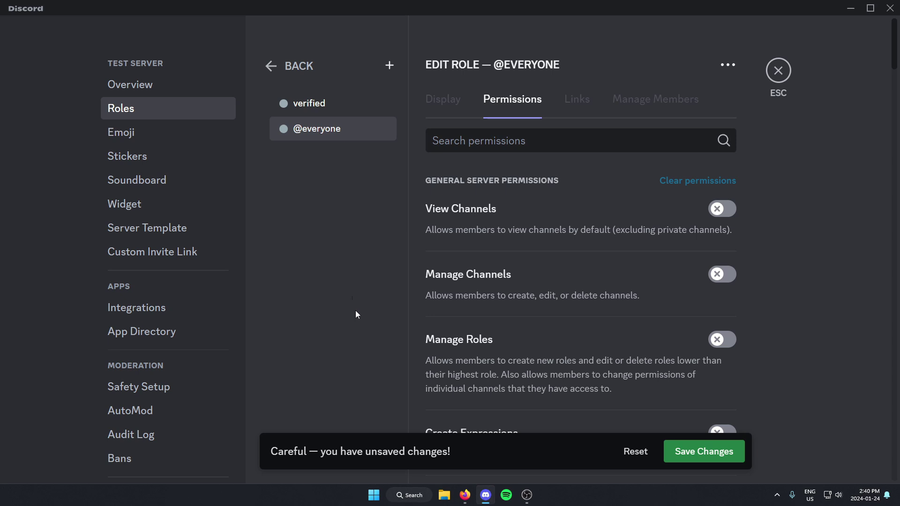
{"action": "left_click", "coordinate": [693, 458]}
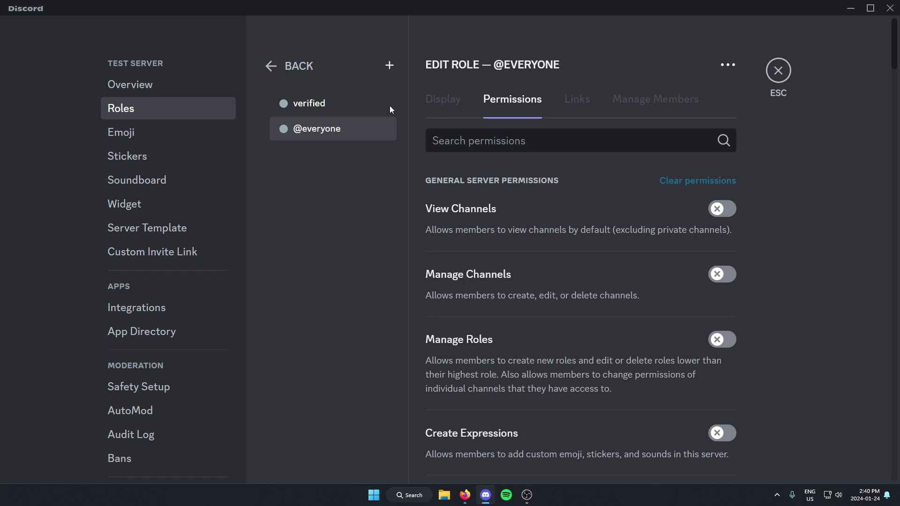
Step: Search the server's App Directory for 'carl-bot'
{"action": "scroll", "coordinate": [152, 292], "scroll_direction": "down", "scroll_amount": 2}
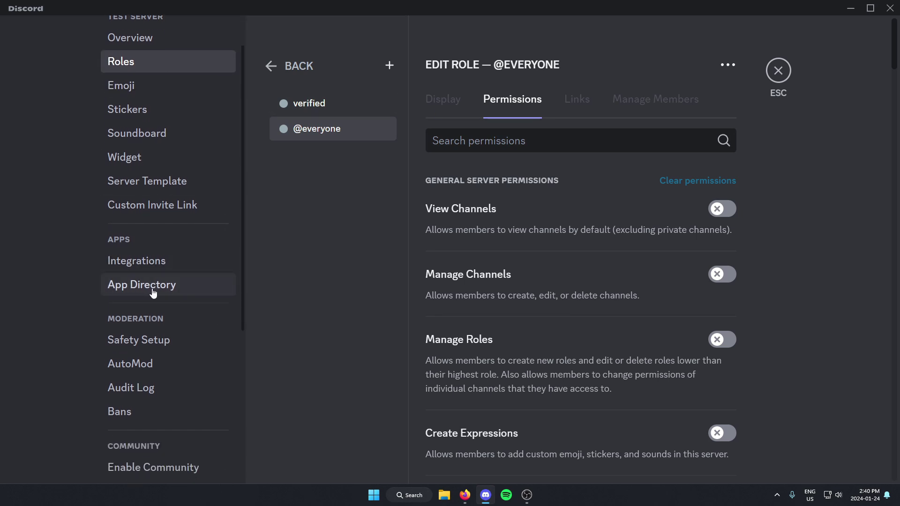
{"action": "left_click", "coordinate": [153, 293]}
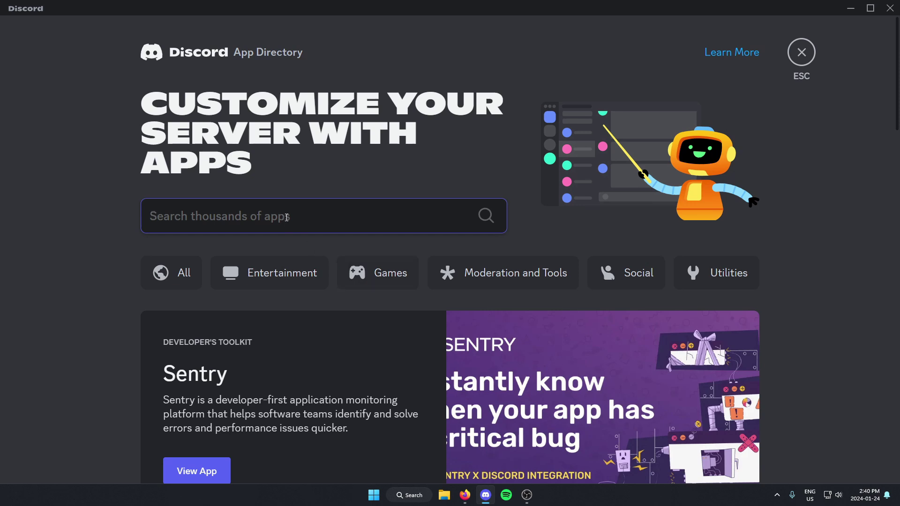
{"action": "type", "text": "carl"}
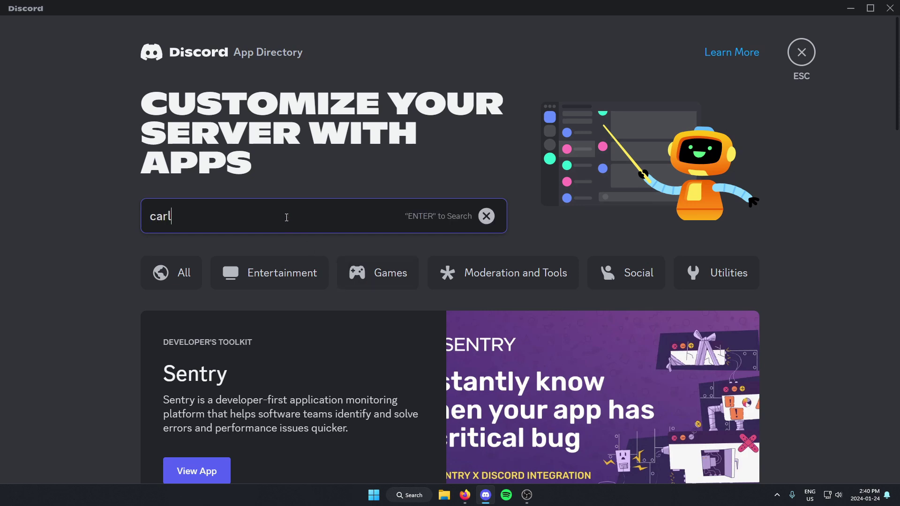
{"action": "type", "text": "-bot"}
{"action": "key", "text": "Return"}
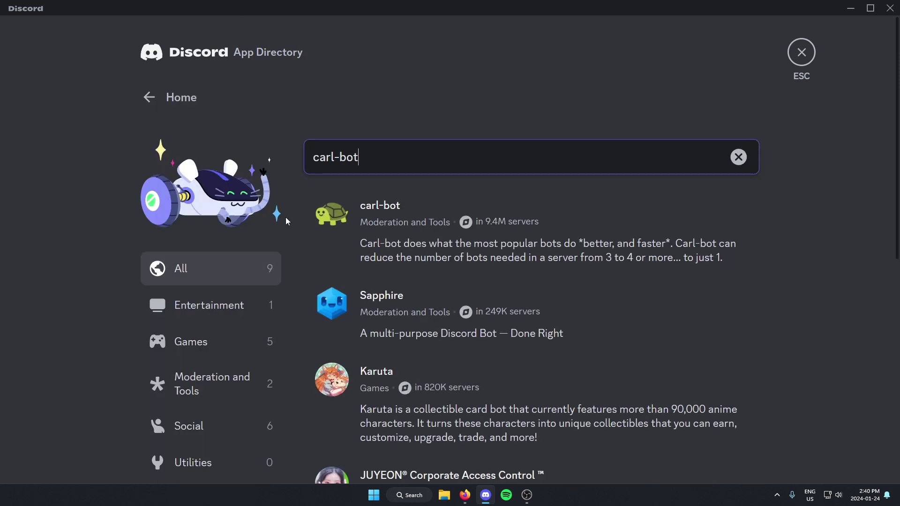
Step: Add carl-bot to Test Server, passing the captcha and authorizing it
{"action": "left_click", "coordinate": [426, 214]}
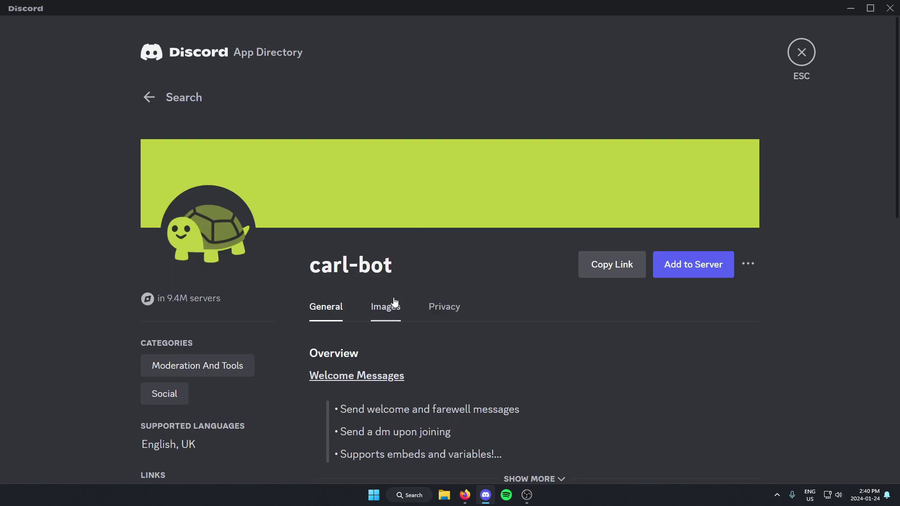
{"action": "left_click", "coordinate": [694, 276]}
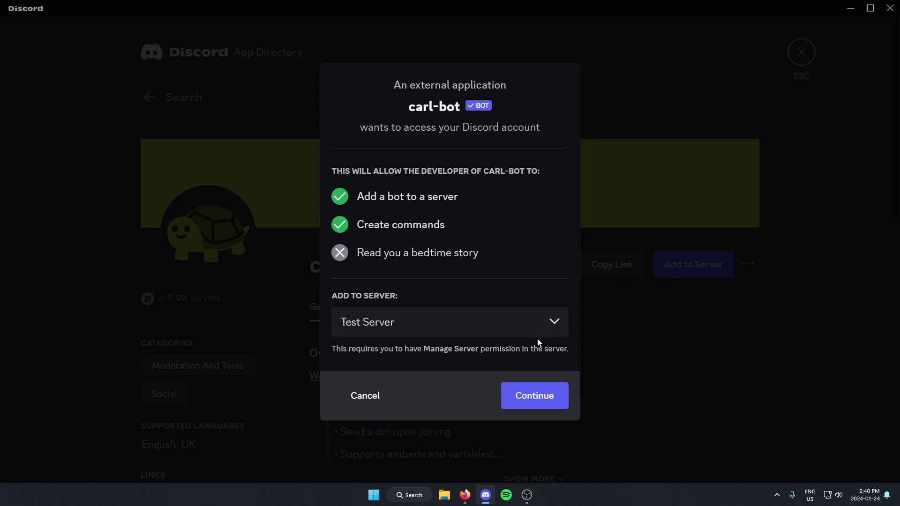
{"action": "left_click", "coordinate": [544, 402]}
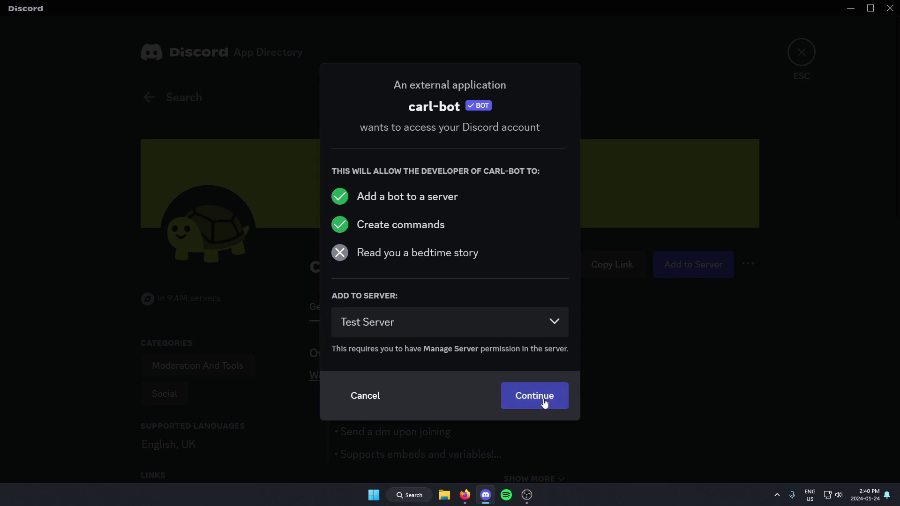
{"action": "scroll", "coordinate": [473, 261], "scroll_direction": "down", "scroll_amount": 5}
{"action": "scroll", "coordinate": [472, 260], "scroll_direction": "down", "scroll_amount": 5}
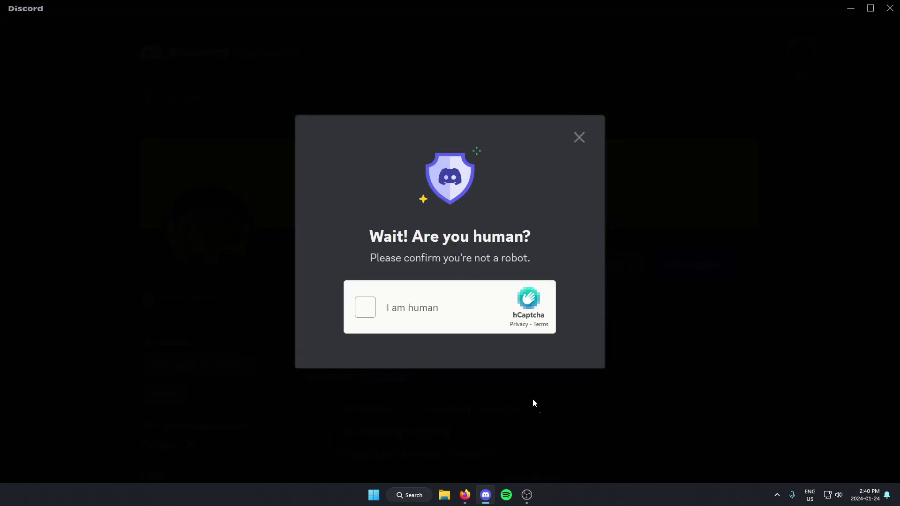
{"action": "left_click", "coordinate": [364, 309]}
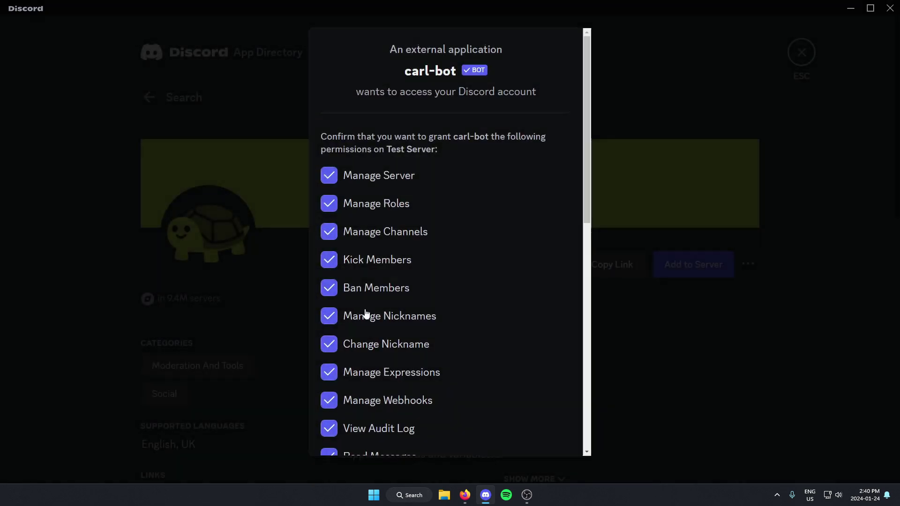
{"action": "scroll", "coordinate": [459, 300], "scroll_direction": "down", "scroll_amount": 1}
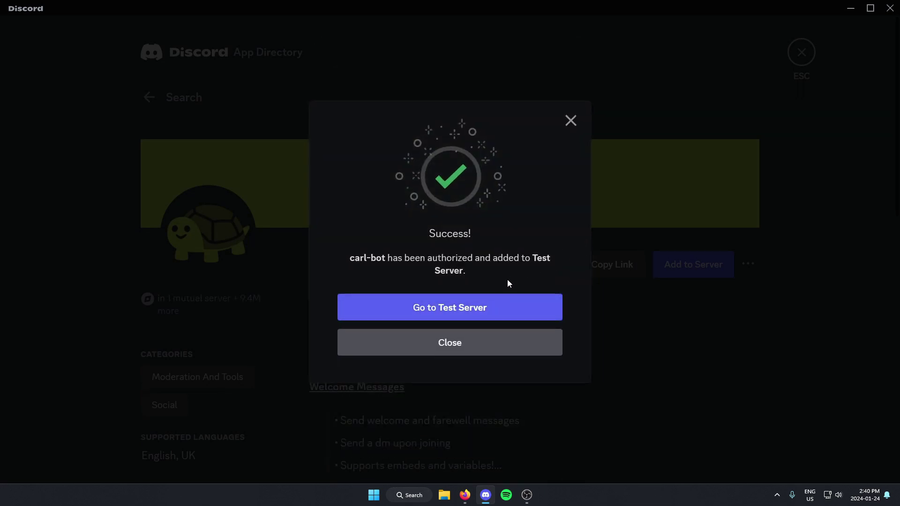
Step: Return to Test Server, show the member list, and view Carl-bot's profile
{"action": "left_click", "coordinate": [430, 313]}
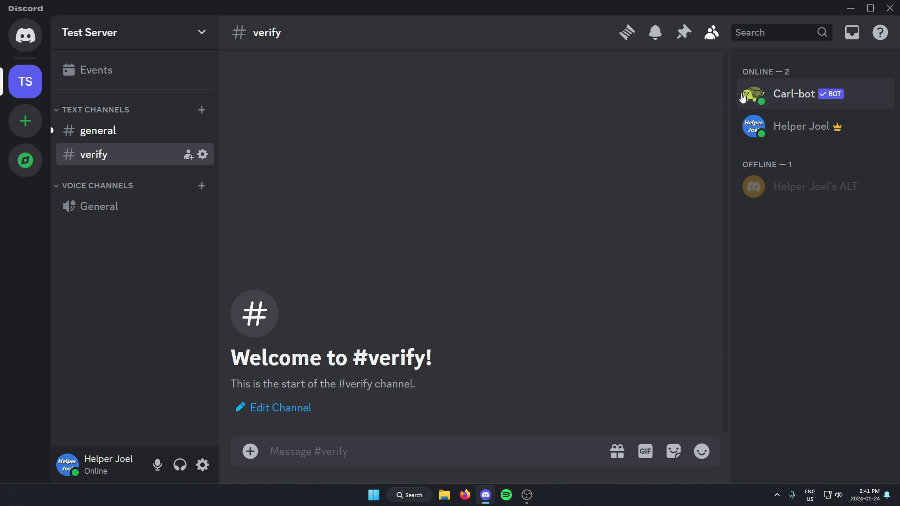
{"action": "left_click", "coordinate": [712, 33]}
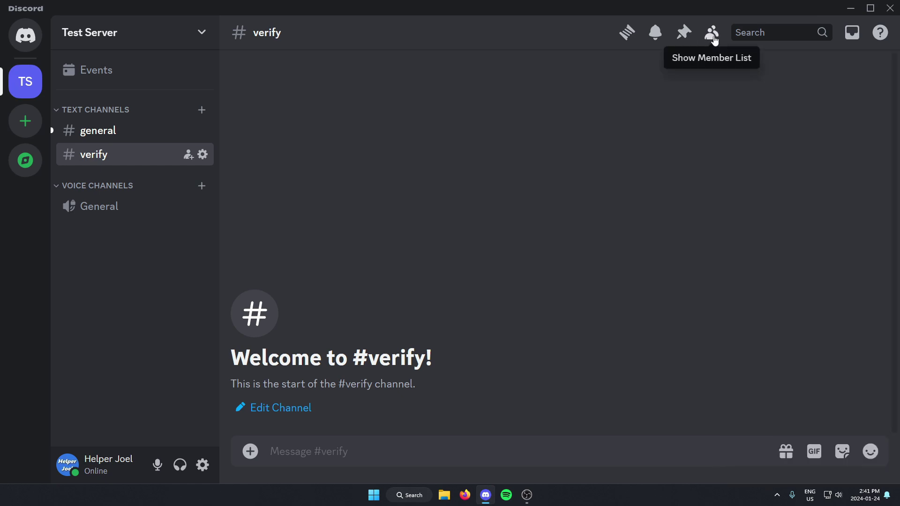
{"action": "left_click", "coordinate": [714, 39]}
{"action": "left_click", "coordinate": [713, 40]}
{"action": "left_click", "coordinate": [712, 41]}
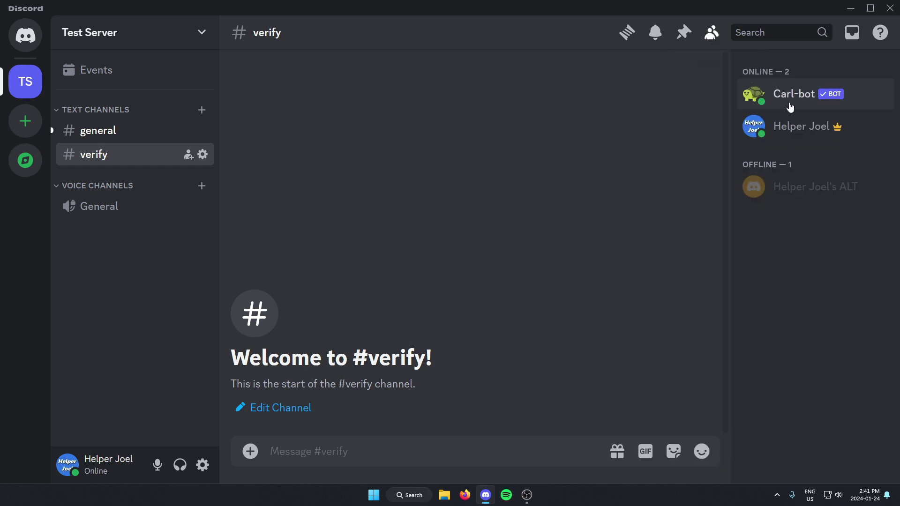
{"action": "right_click", "coordinate": [771, 101]}
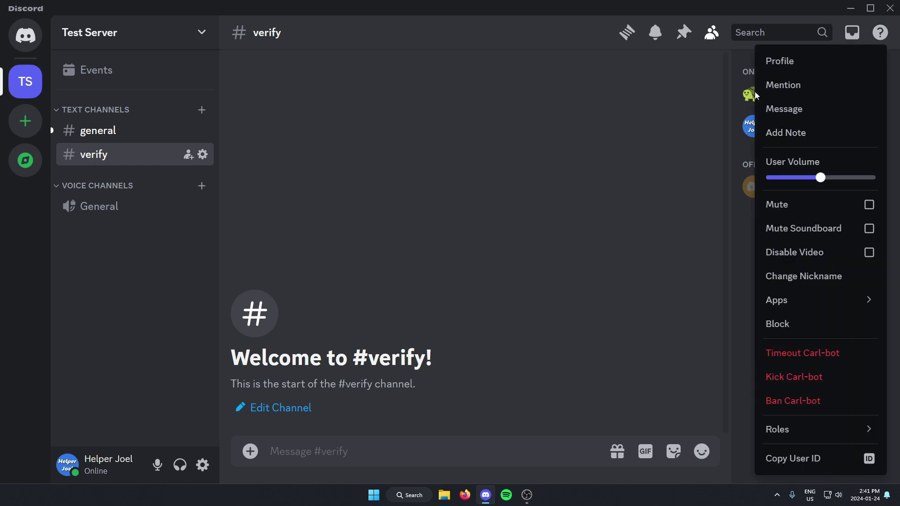
{"action": "left_click", "coordinate": [779, 61]}
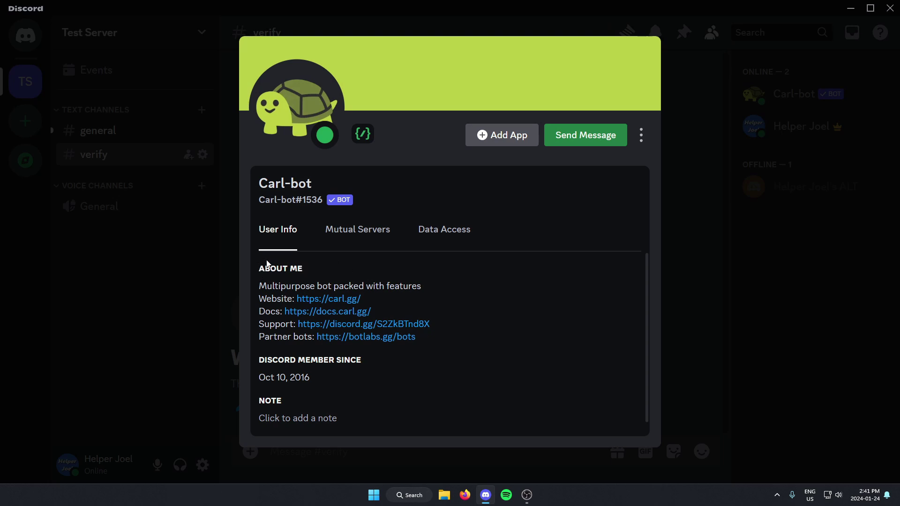
Step: Log in to the carl.gg dashboard with Discord and open Test Server's Reaction roles page
{"action": "left_click", "coordinate": [324, 303]}
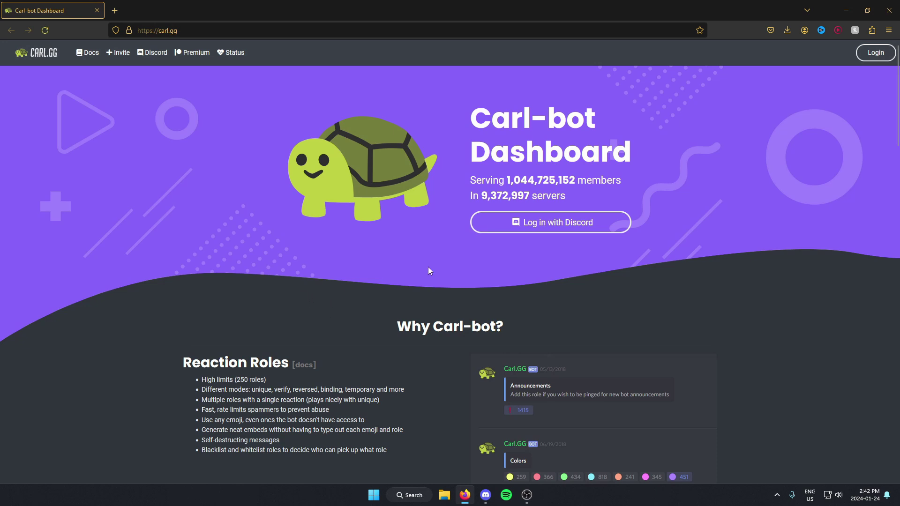
{"action": "left_click", "coordinate": [559, 229]}
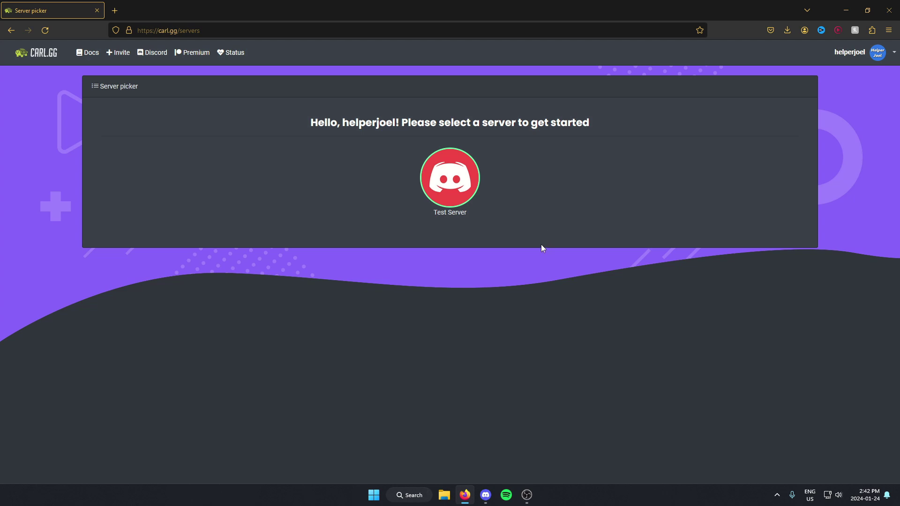
{"action": "left_click", "coordinate": [449, 168]}
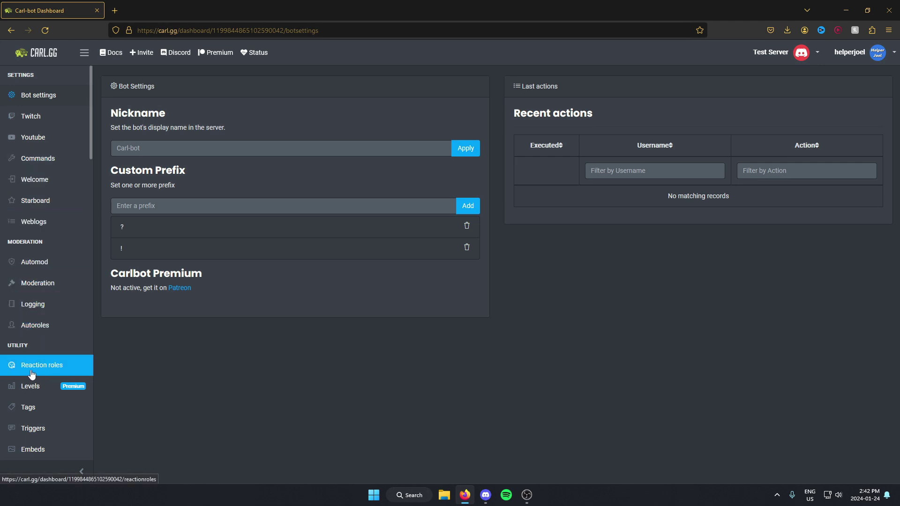
{"action": "left_click", "coordinate": [65, 370]}
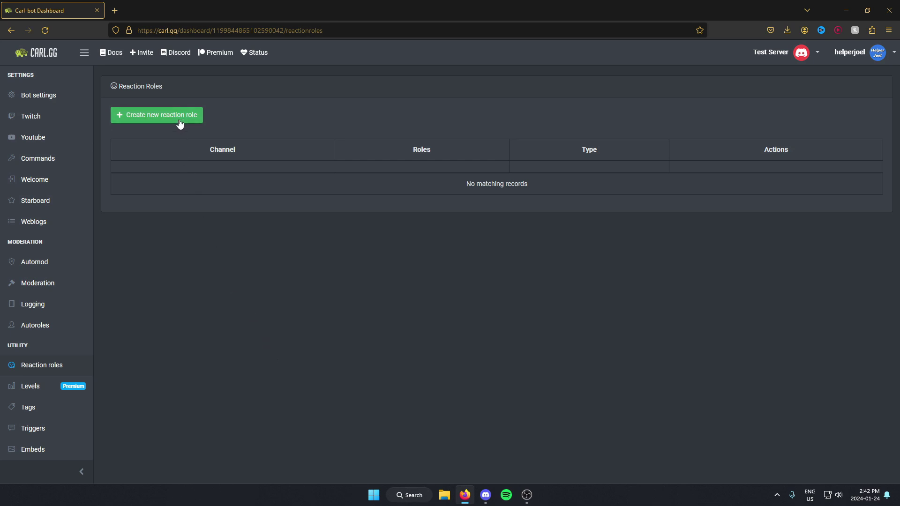
Step: Start a new reaction role posting 'React To Verify' in the #verify channel
{"action": "left_click", "coordinate": [154, 119]}
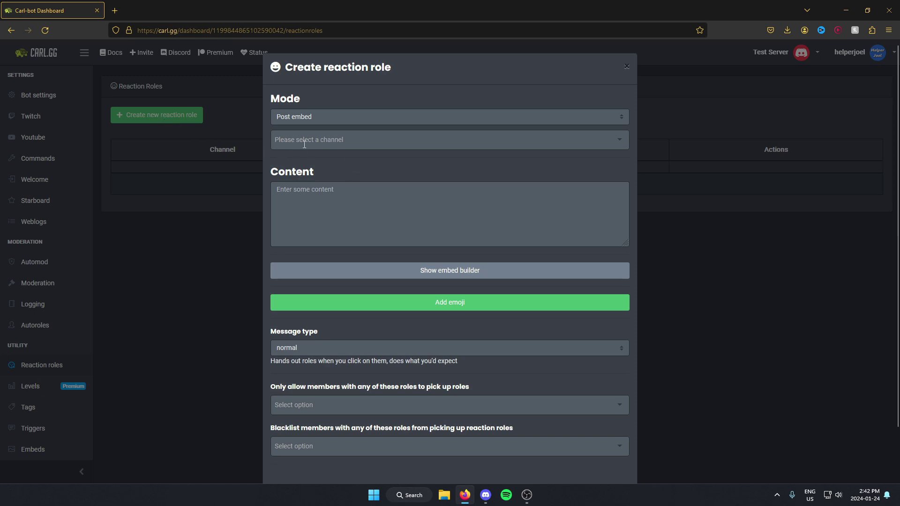
{"action": "left_click", "coordinate": [367, 141]}
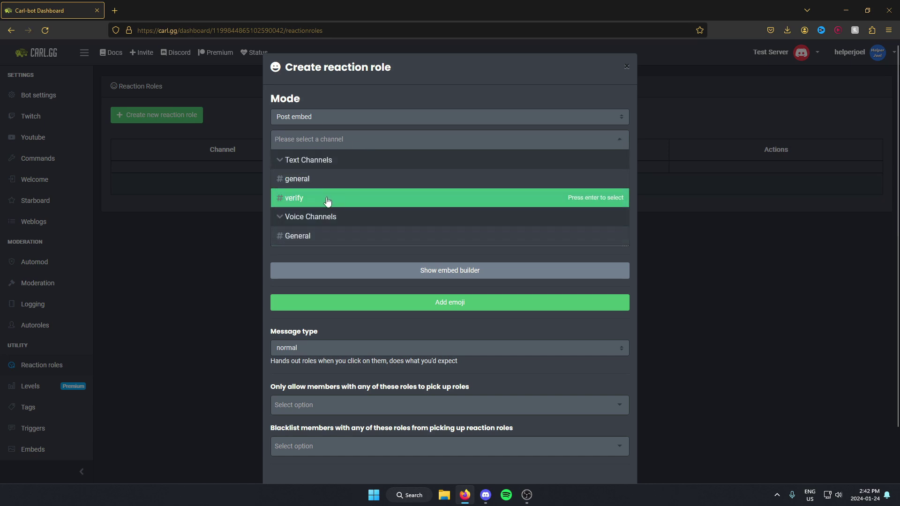
{"action": "left_click", "coordinate": [313, 200]}
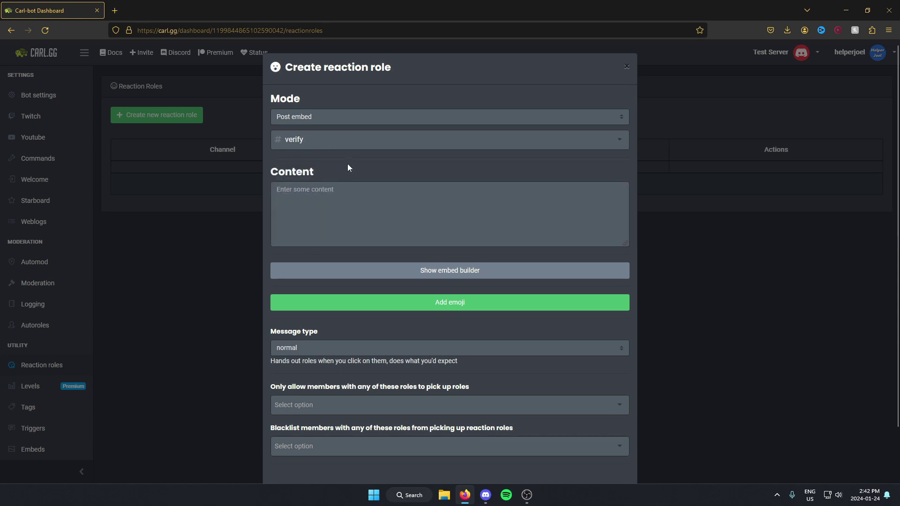
{"action": "scroll", "coordinate": [363, 135], "scroll_direction": "down", "scroll_amount": 2}
{"action": "left_click", "coordinate": [324, 152]}
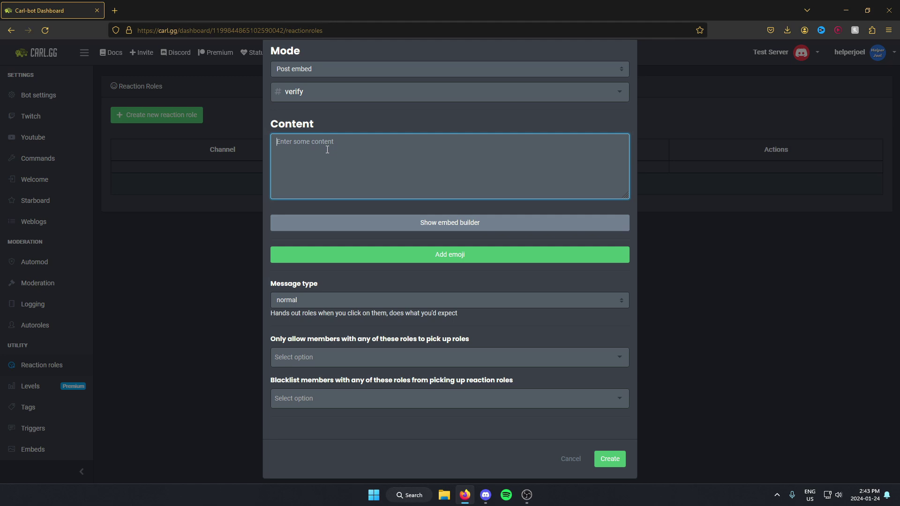
{"action": "type", "text": "React To Verify!"}
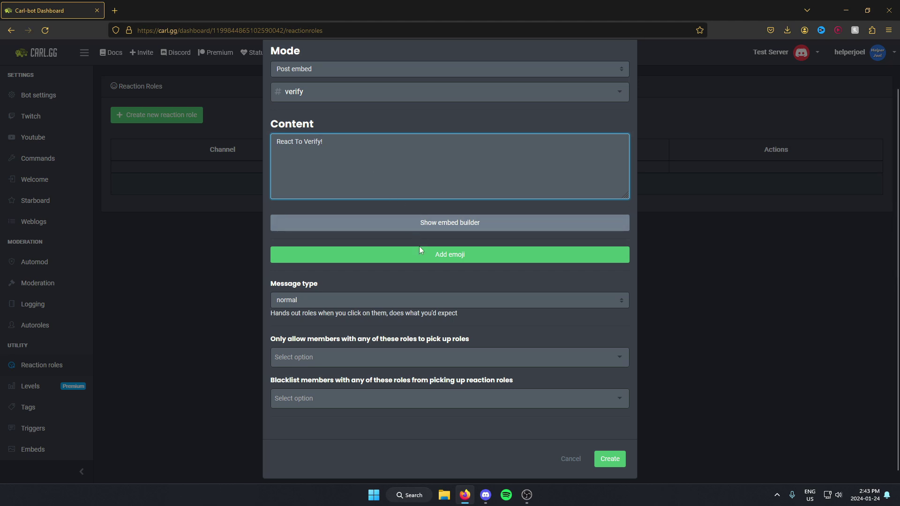
Step: Map the thumbs-up emoji to the verified role and create the reaction role
{"action": "left_click", "coordinate": [390, 261]}
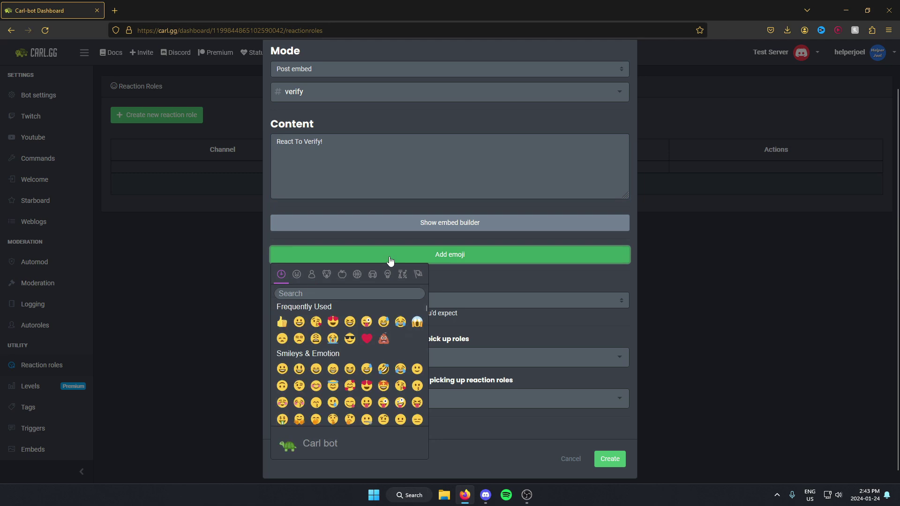
{"action": "left_click", "coordinate": [287, 325]}
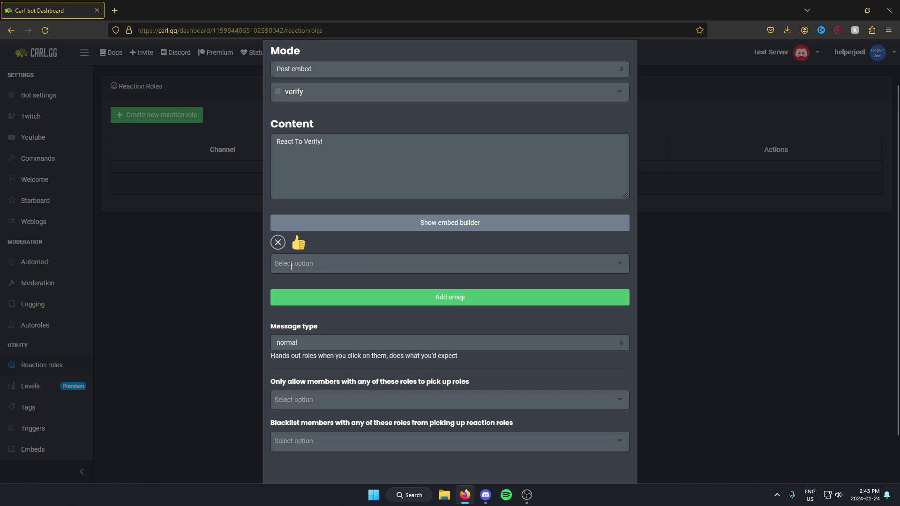
{"action": "left_click", "coordinate": [331, 265]}
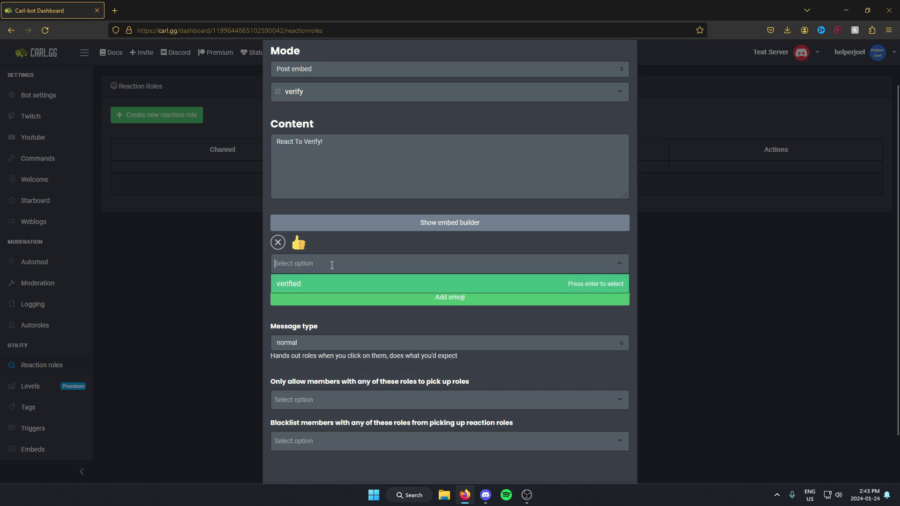
{"action": "left_click", "coordinate": [309, 284]}
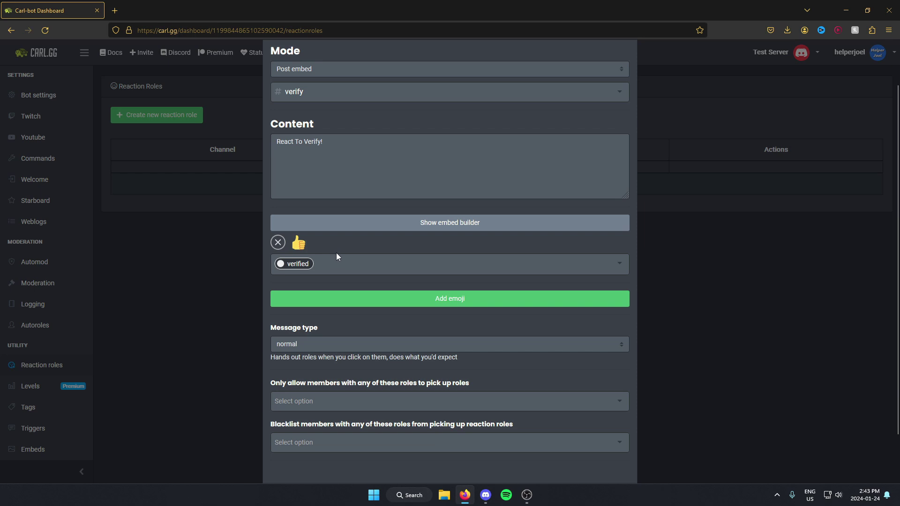
{"action": "scroll", "coordinate": [340, 263], "scroll_direction": "down", "scroll_amount": 2}
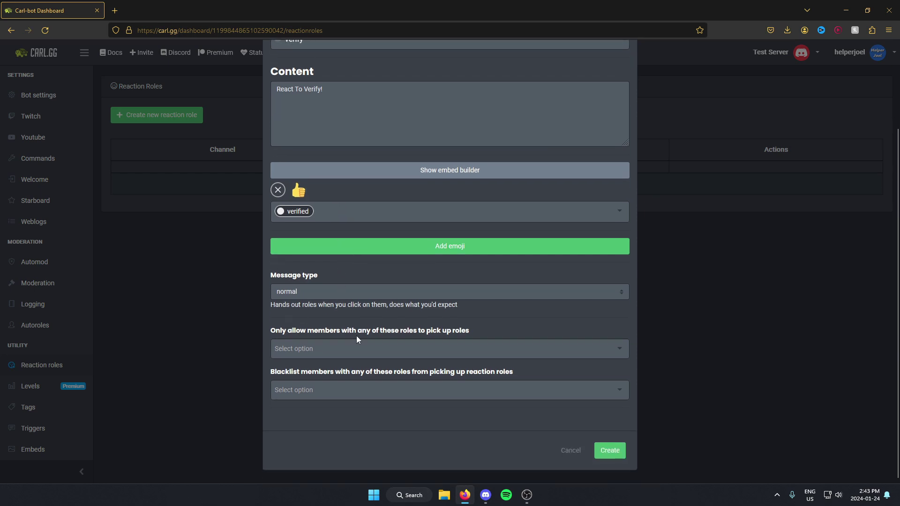
{"action": "left_click", "coordinate": [610, 451]}
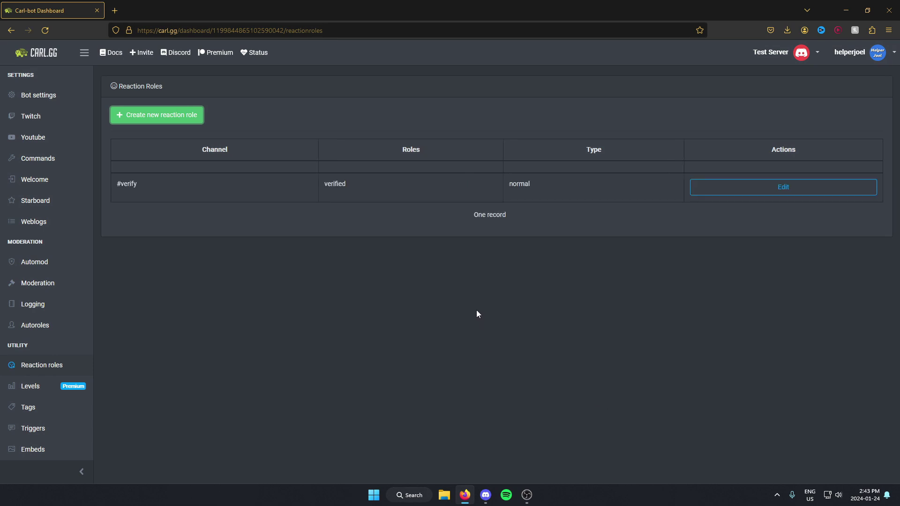
Step: In Test Server's role settings, drag carl-bot above verified and save the order
{"action": "left_click", "coordinate": [485, 501]}
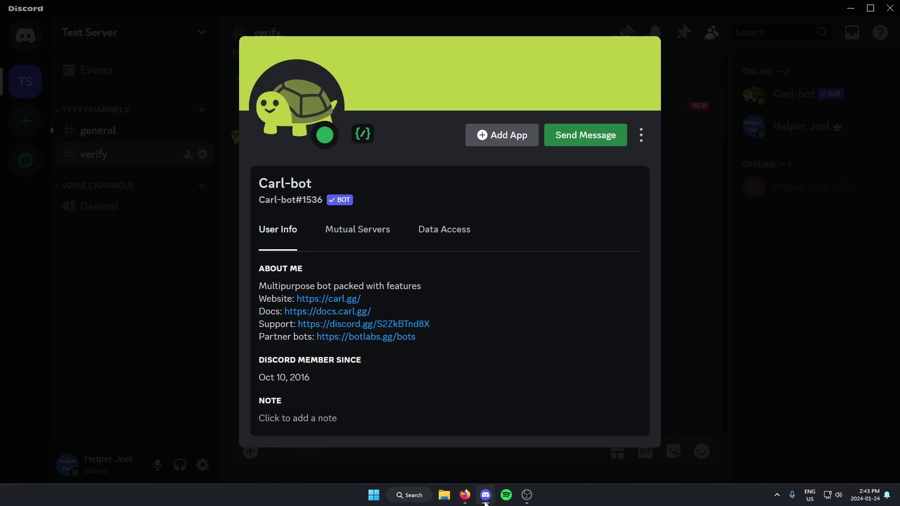
{"action": "left_click", "coordinate": [170, 319]}
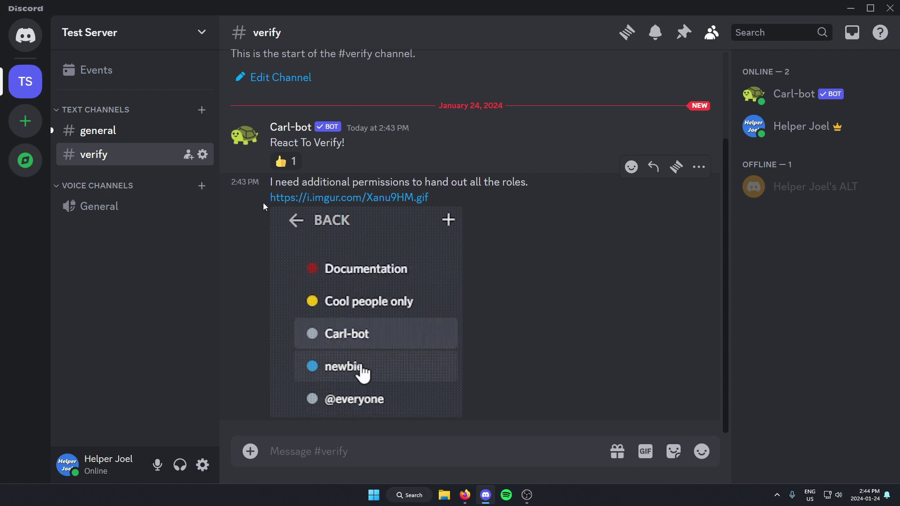
{"action": "left_click", "coordinate": [119, 35]}
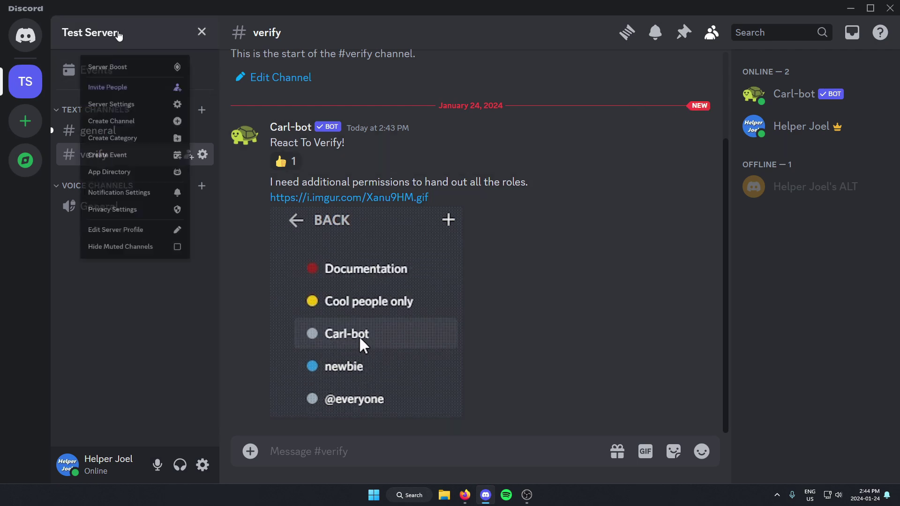
{"action": "left_click", "coordinate": [123, 105]}
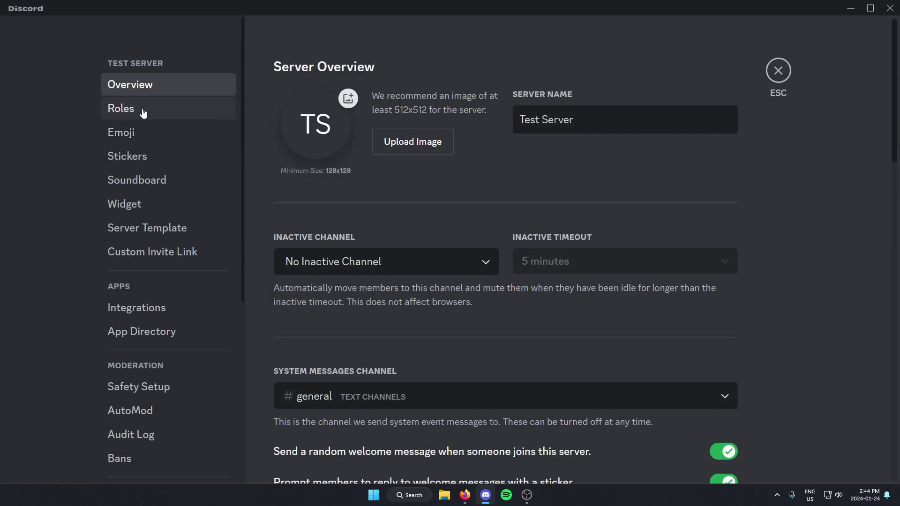
{"action": "left_click", "coordinate": [143, 111]}
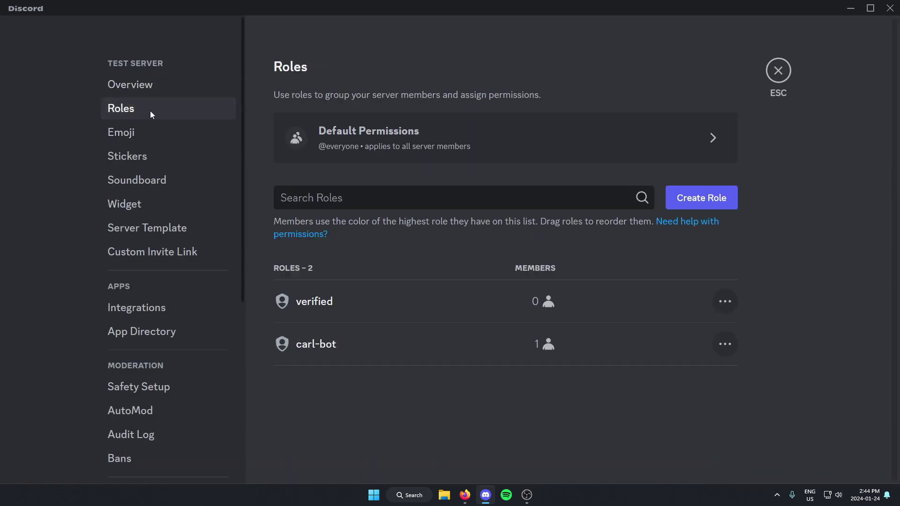
{"action": "left_click", "coordinate": [390, 137]}
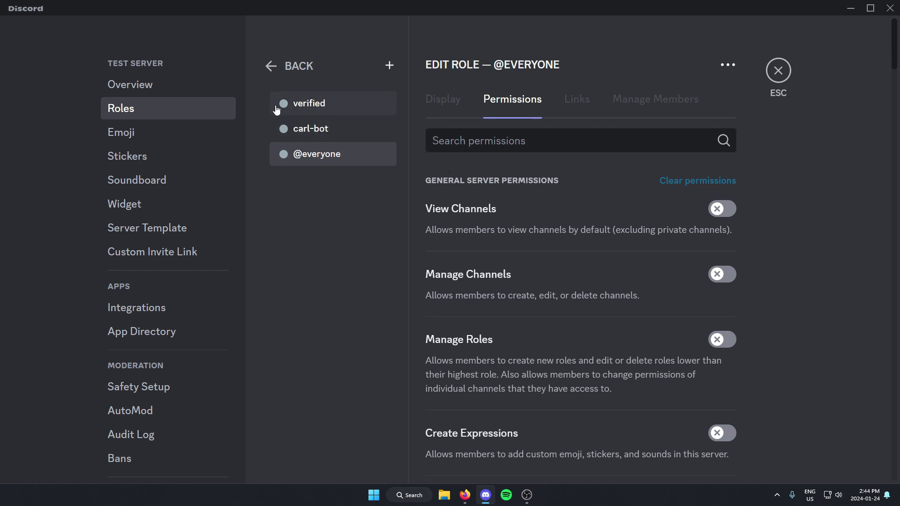
{"action": "left_click_drag", "start_coordinate": [337, 133], "coordinate": [339, 99]}
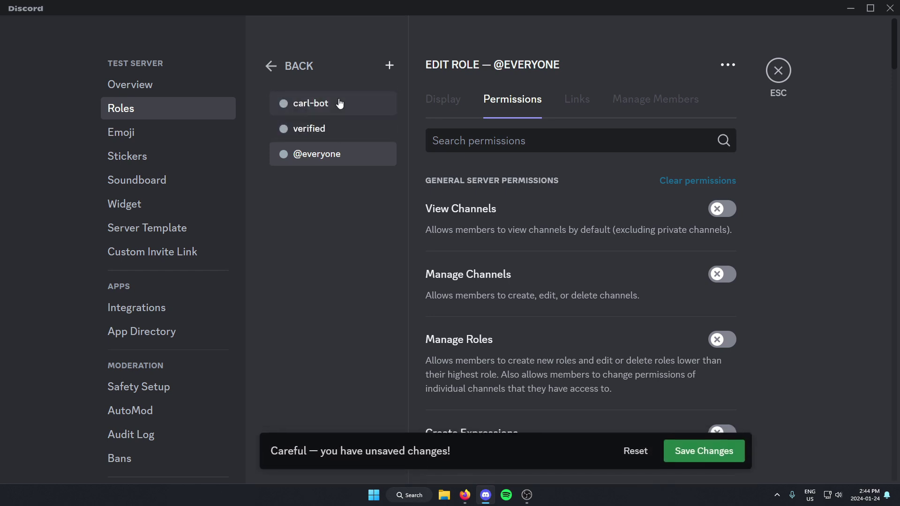
{"action": "left_click", "coordinate": [701, 452]}
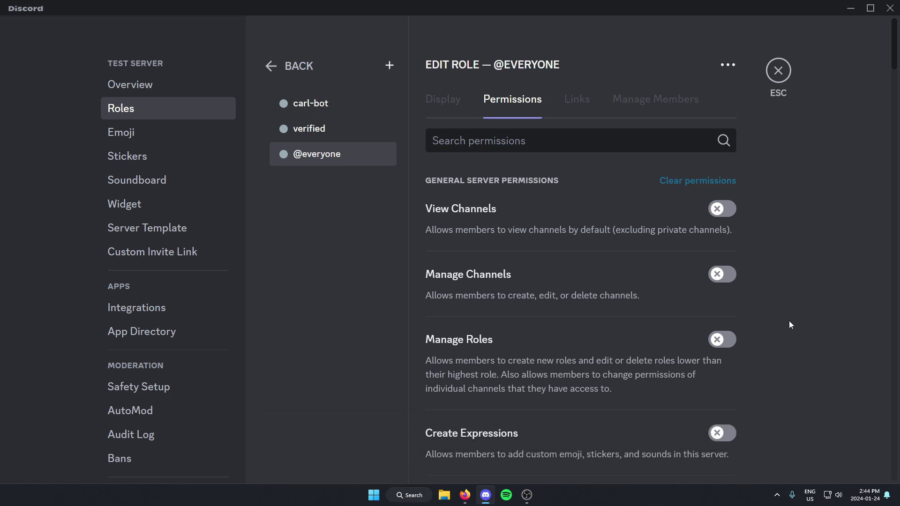
{"action": "left_click", "coordinate": [779, 71]}
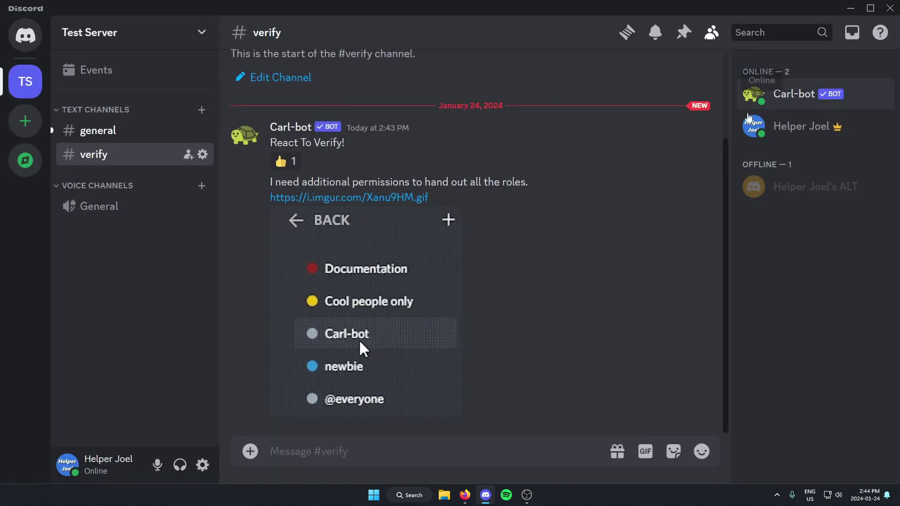
Step: Delete Carl-bot's permissions warning message from #verify
{"action": "right_click", "coordinate": [499, 245]}
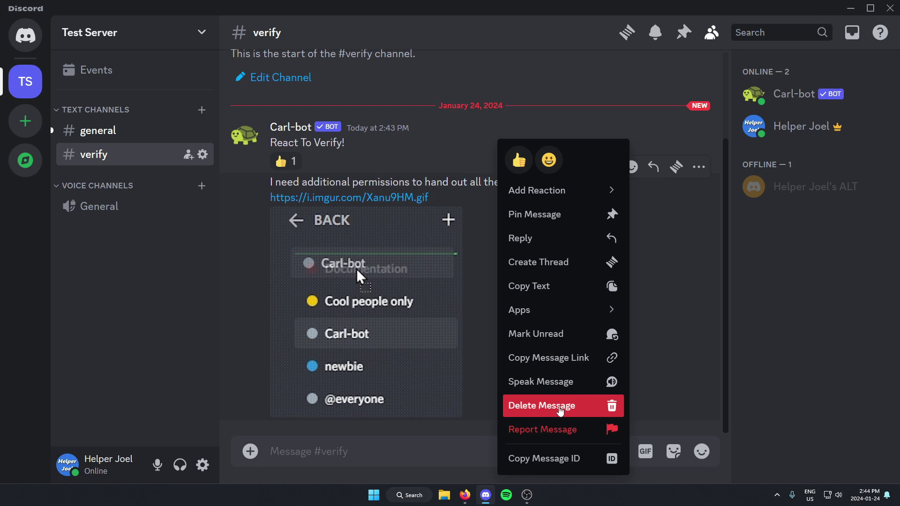
{"action": "left_click", "coordinate": [560, 411]}
{"action": "left_click", "coordinate": [567, 429]}
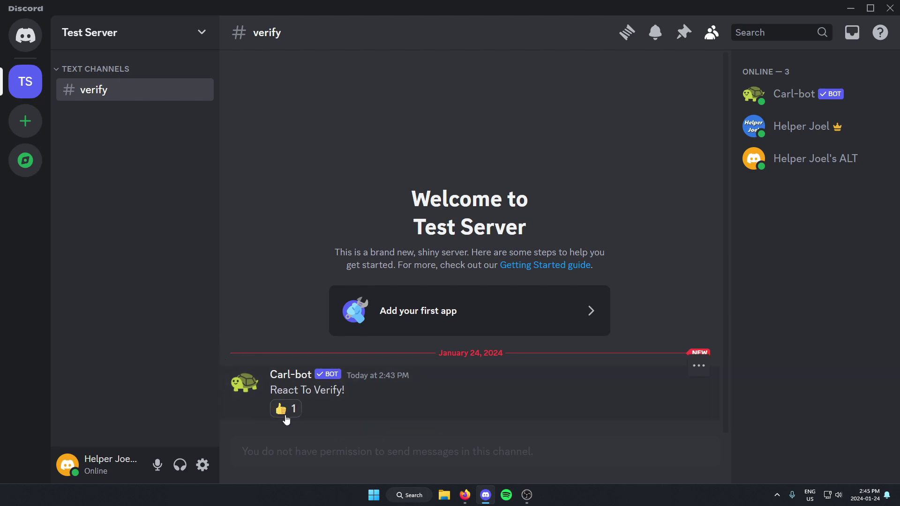
Step: React thumbs-up on 'React To Verify!' as the alt account and confirm it now has verified
{"action": "mouse_move", "coordinate": [289, 412]}
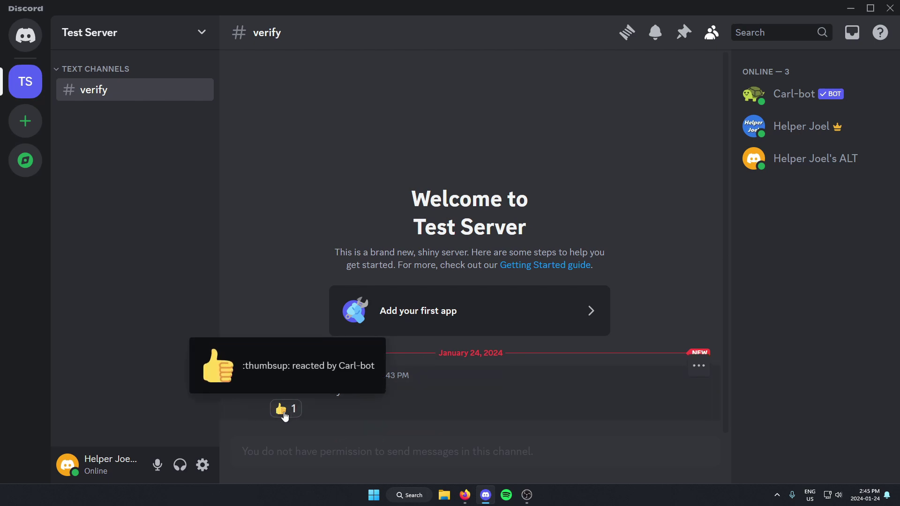
{"action": "left_click", "coordinate": [285, 411]}
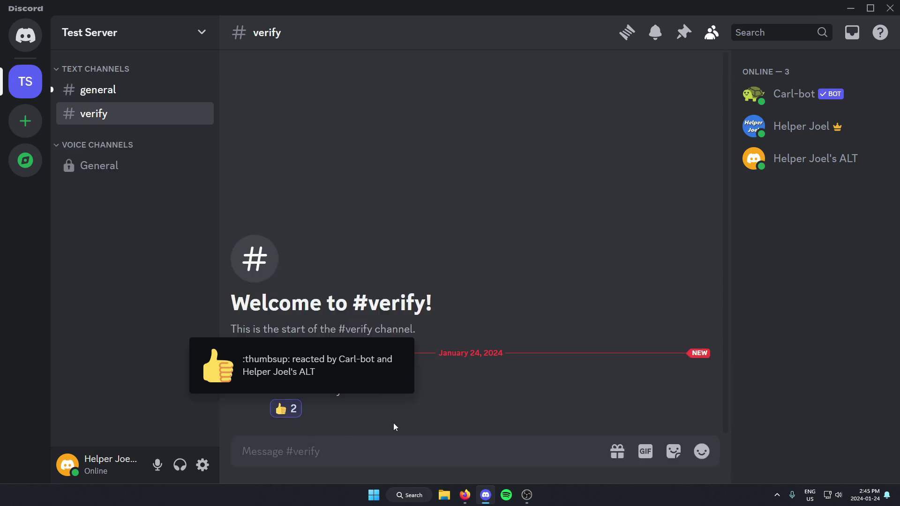
{"action": "left_click", "coordinate": [774, 159]}
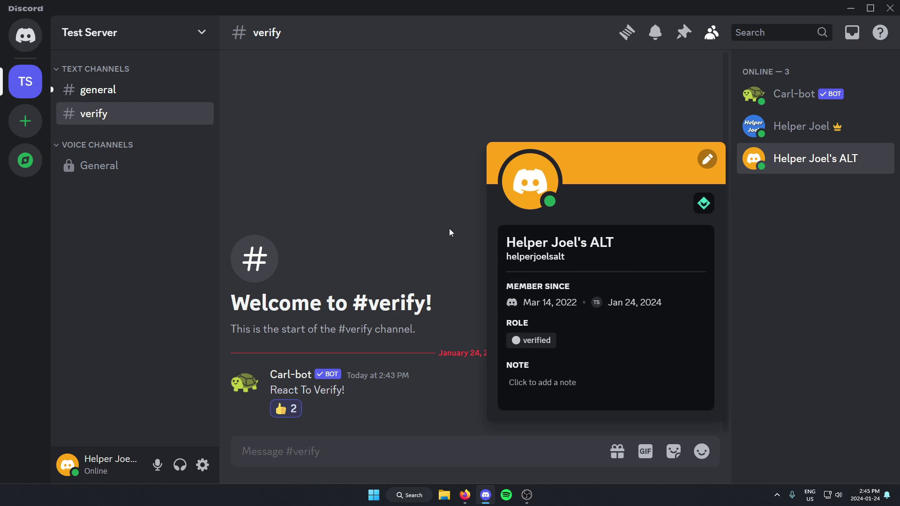
{"action": "left_click", "coordinate": [418, 183]}
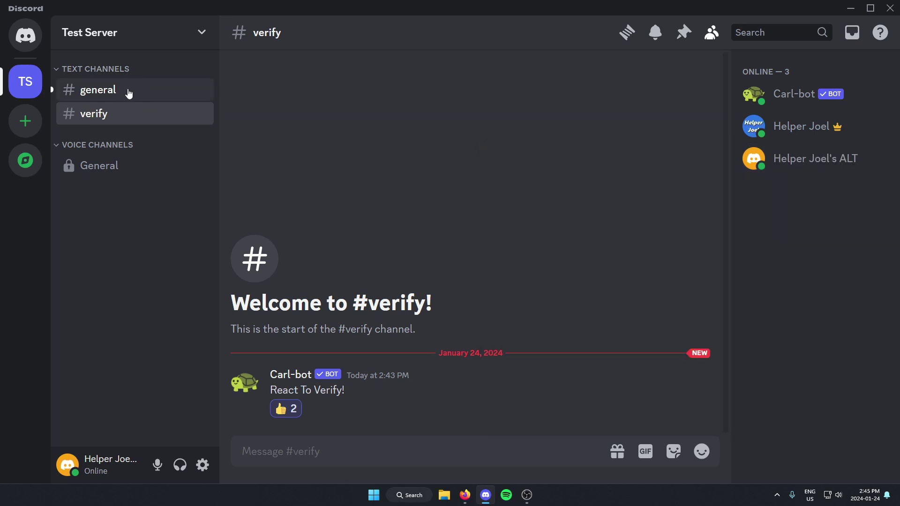